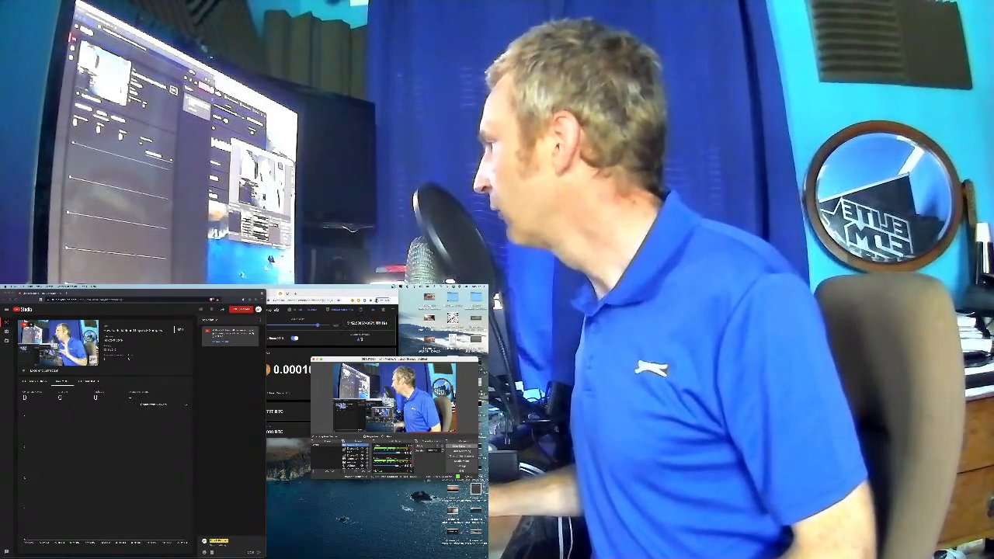
Move the live stream dashboard window to the right side of the desktop, narrow it, and place the OBS window over its lower part
drag(145, 293, 360, 293)
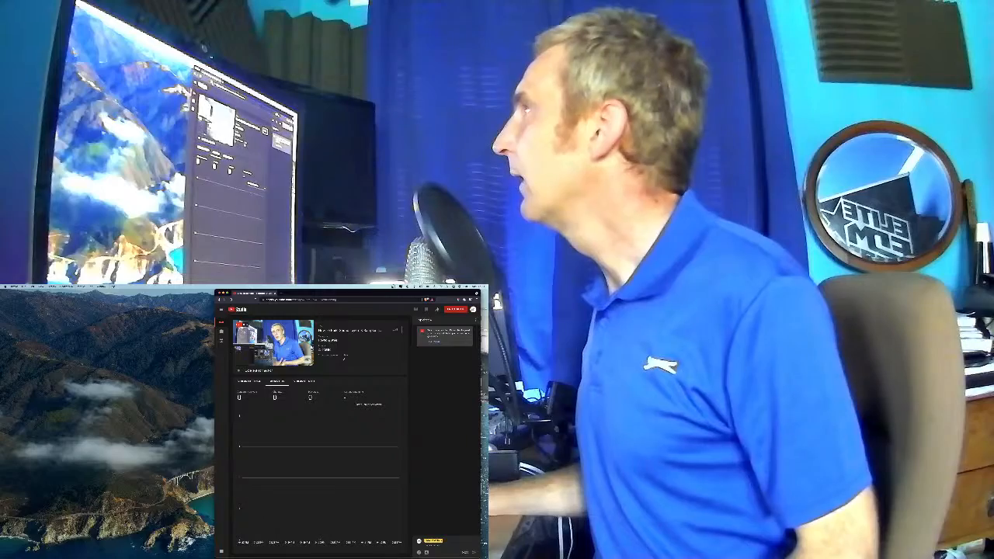
drag(216, 427, 353, 427)
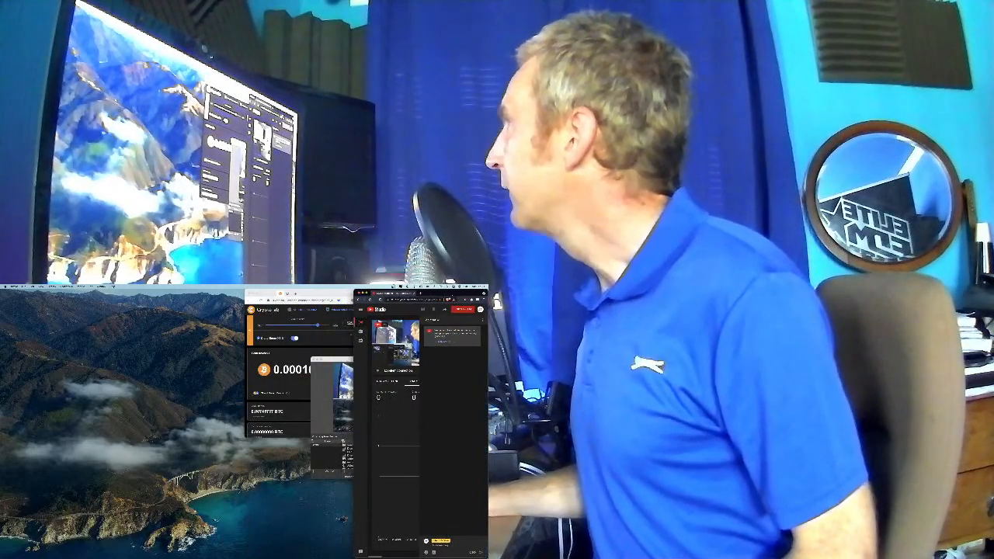
drag(346, 359, 334, 397)
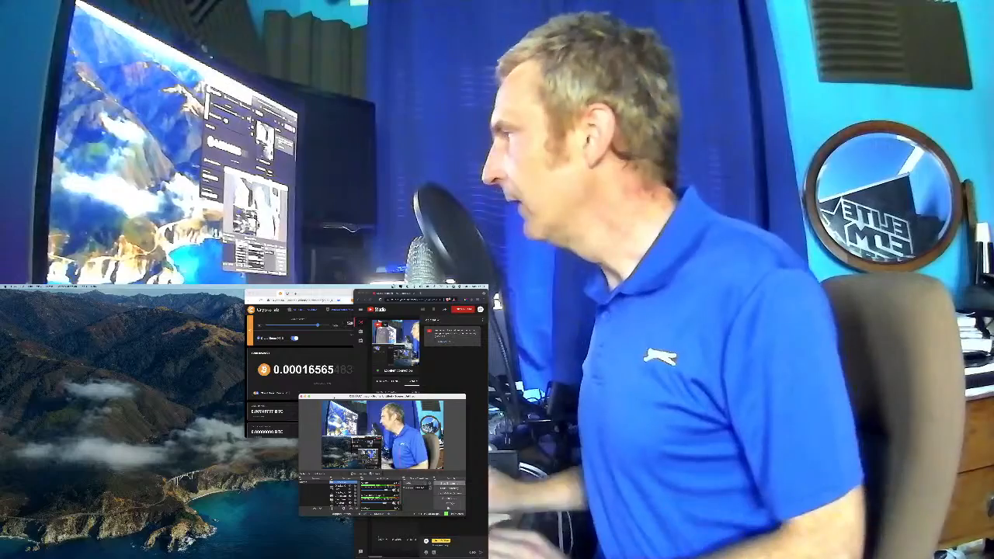
Switch to Ableton Live and shift its window to the left edge of the desktop
click(272, 519)
mouse_move(272, 557)
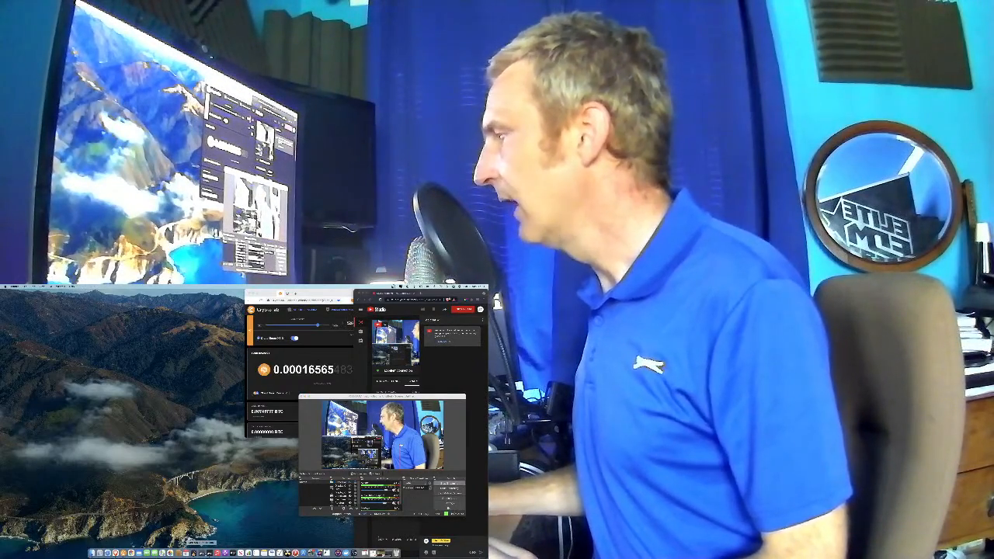
click(209, 553)
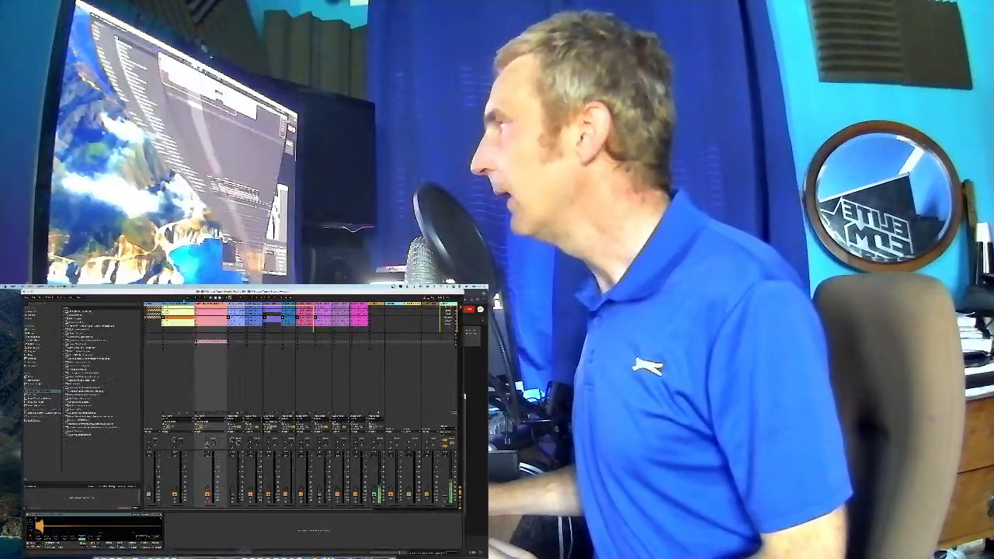
drag(183, 292, 161, 292)
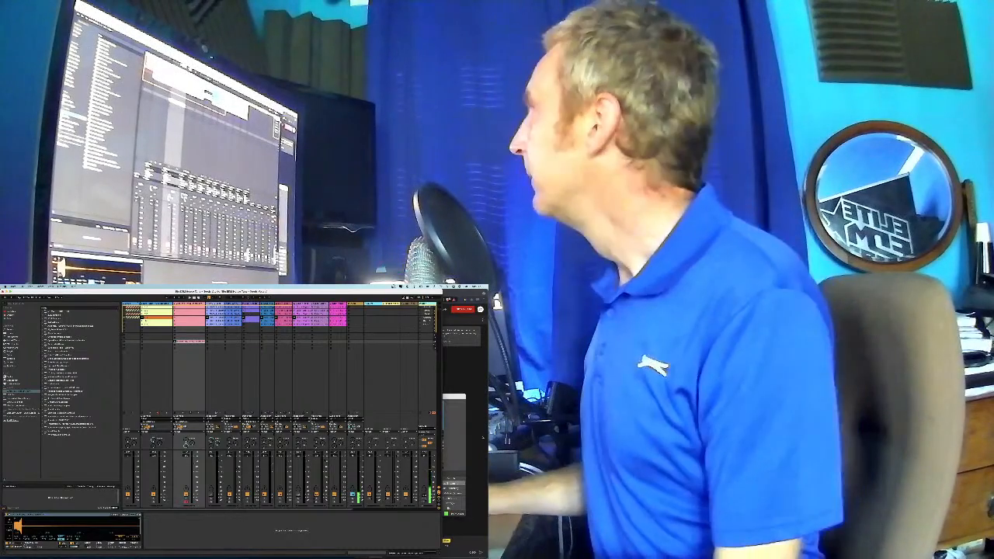
Minimise the OBS window and hide Live's browser to give the Session View more room
drag(453, 398, 456, 410)
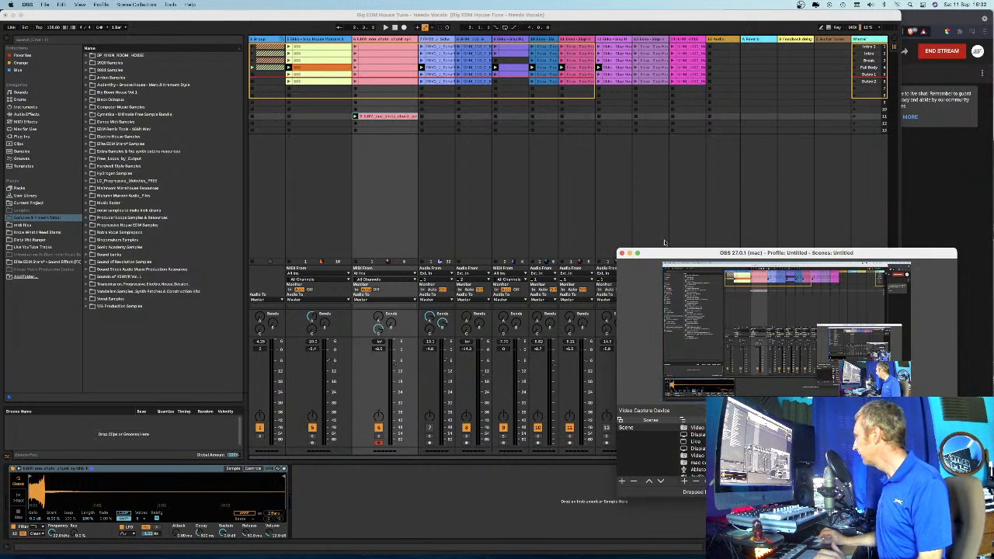
click(629, 253)
click(521, 216)
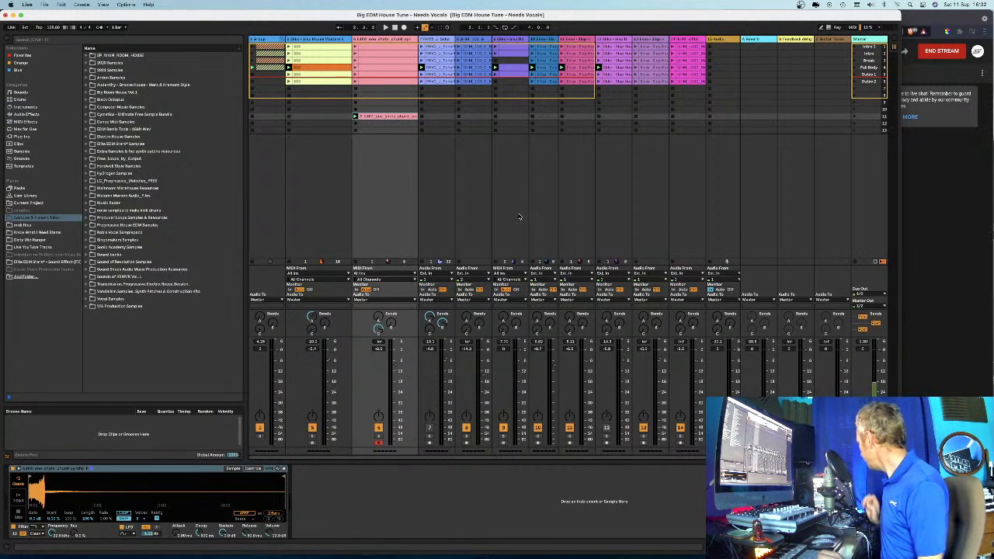
click(9, 36)
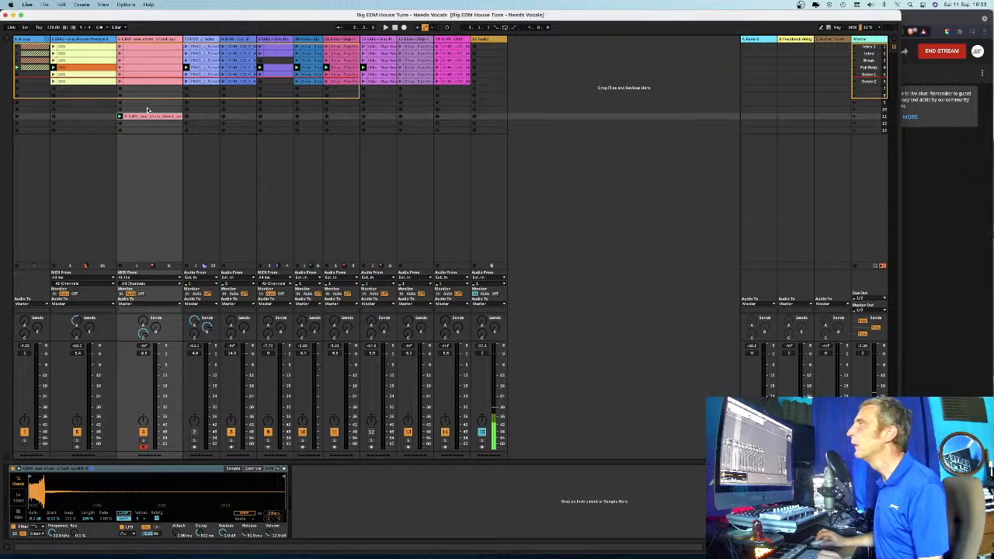
Select the one-shot chord synth track, number 6, and examine its Simpler device
key(Tab)
key(Tab)
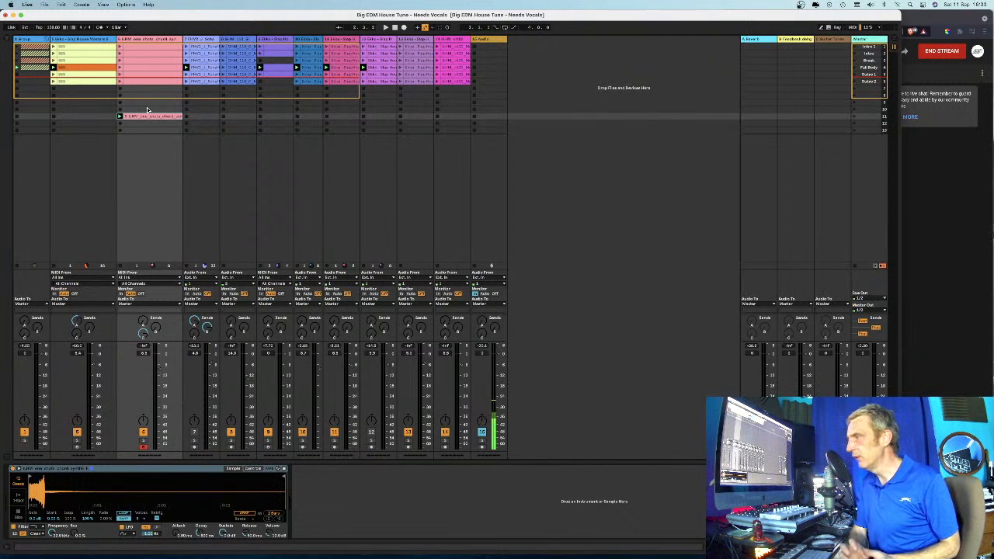
click(138, 40)
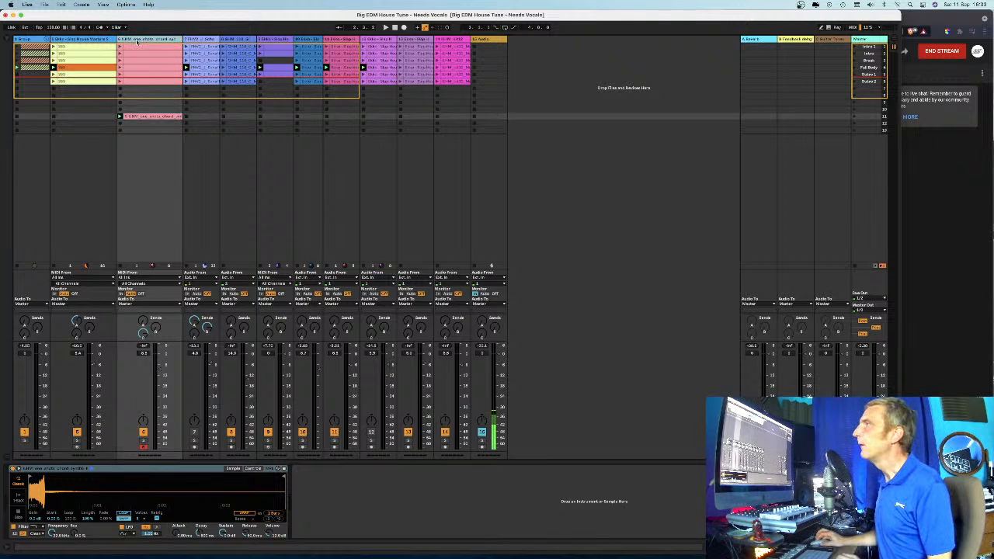
click(103, 470)
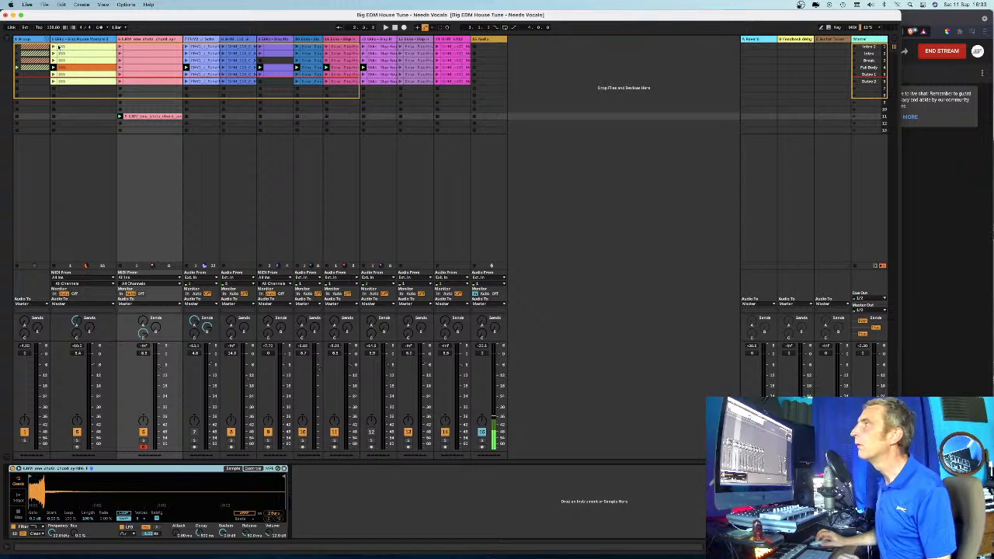
click(127, 40)
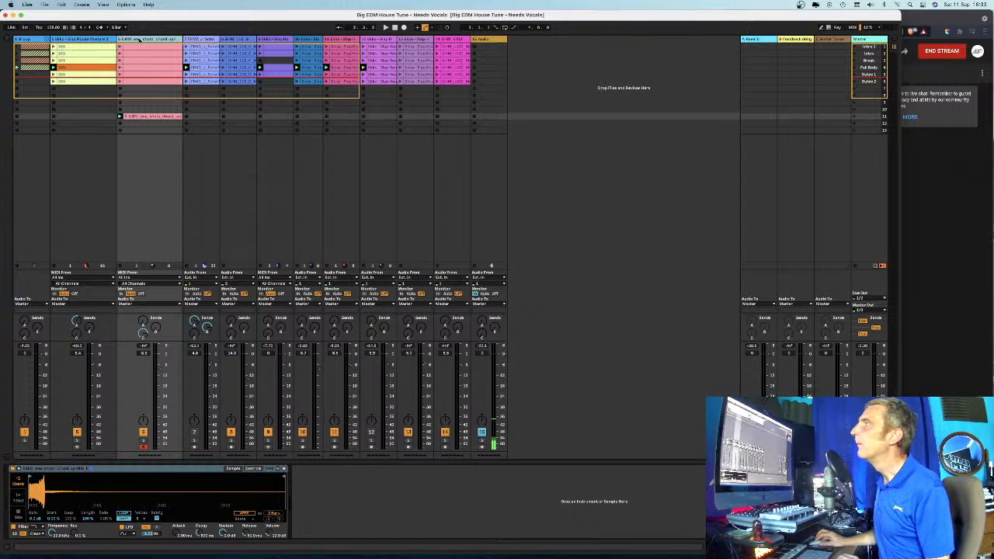
Open the chord synth track's MIDI clip in the Outro 2 scene and look through its notes
click(143, 117)
double_click(143, 82)
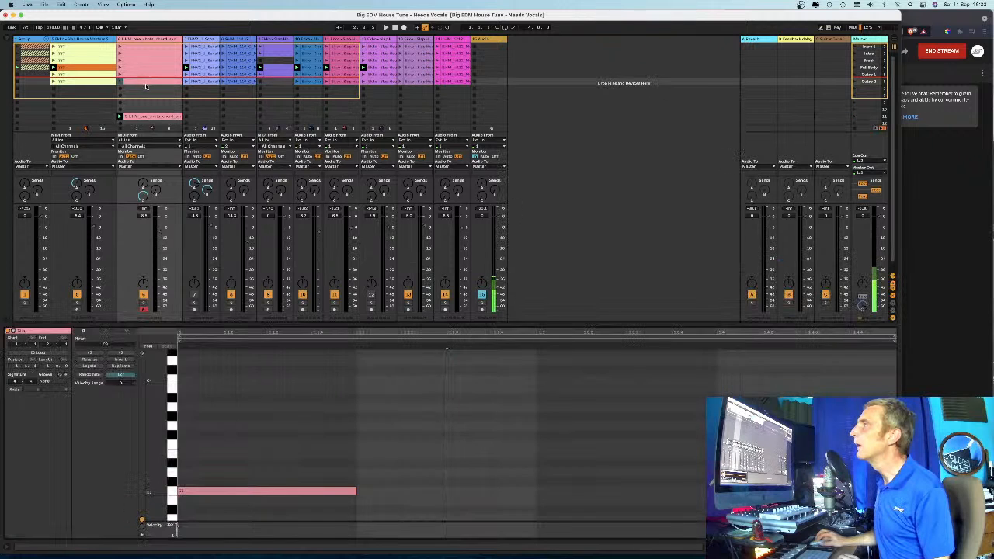
scroll(283, 398, down, 4)
scroll(284, 398, up, 5)
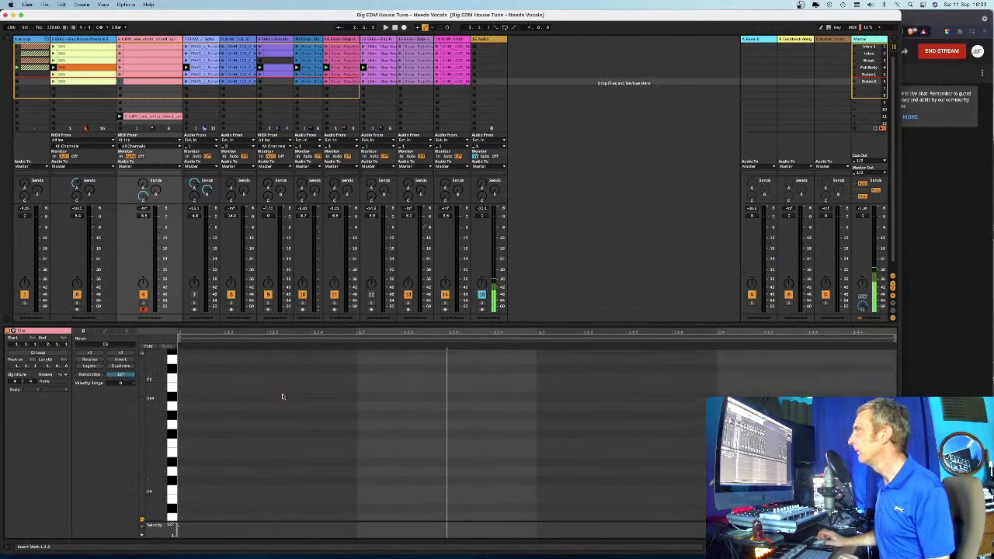
Unfold the Group track to reveal its synth tracks and show the Simpler device of bass track 5
click(56, 45)
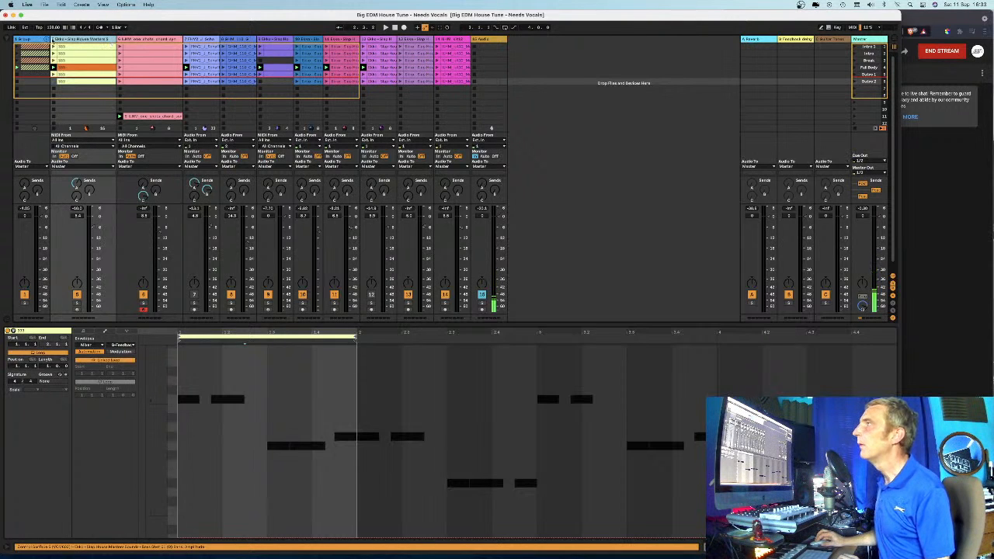
click(49, 39)
double_click(261, 41)
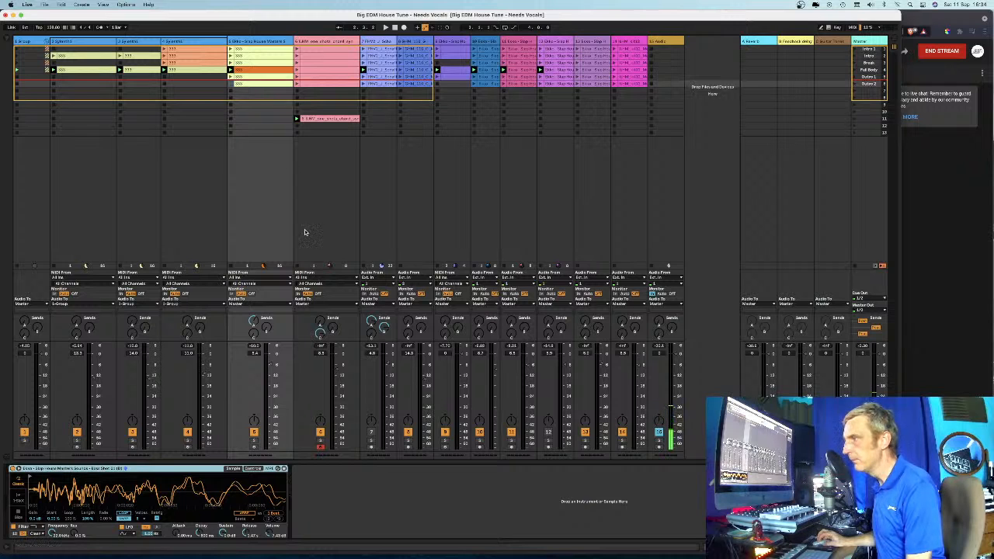
Open bass track 5's clip in the Full Body scene and display its MIDI notes enlarged in the piano roll
click(252, 71)
double_click(252, 71)
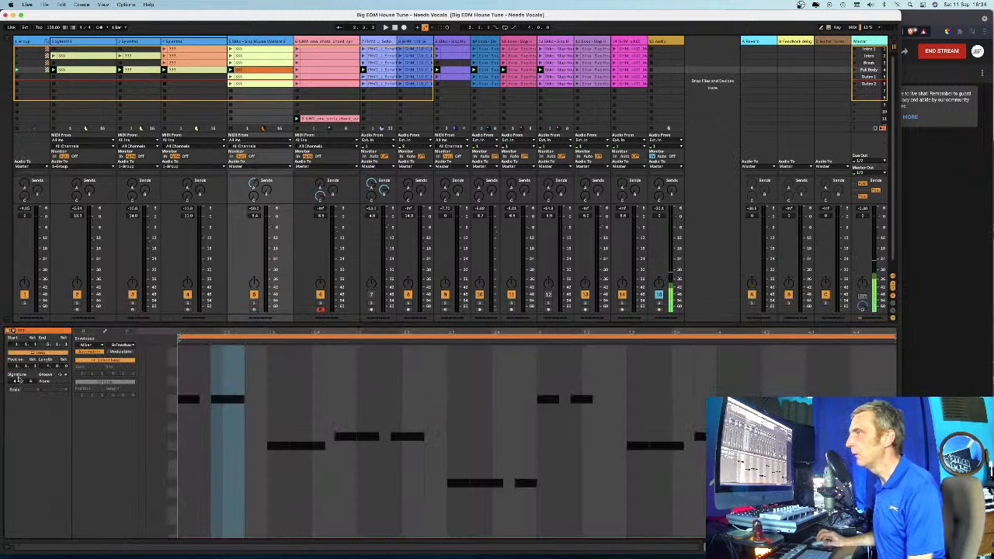
click(79, 334)
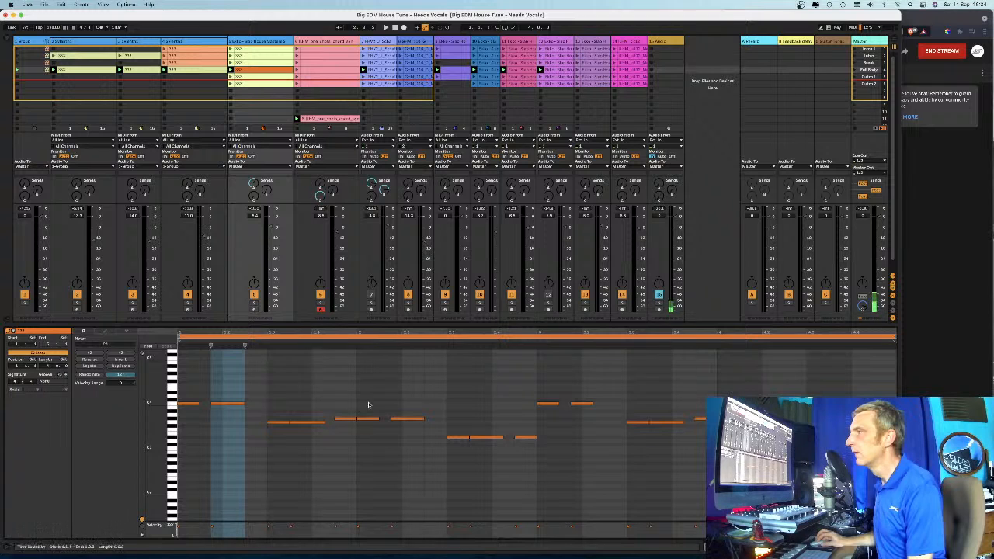
drag(162, 422, 184, 421)
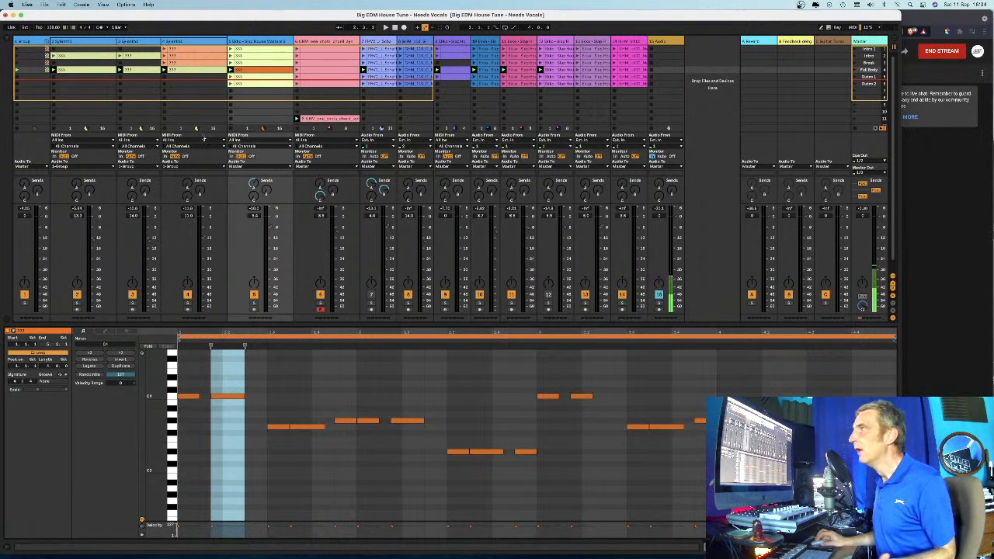
Return to bass track 5's device and show the Controls page of its Simpler
click(263, 43)
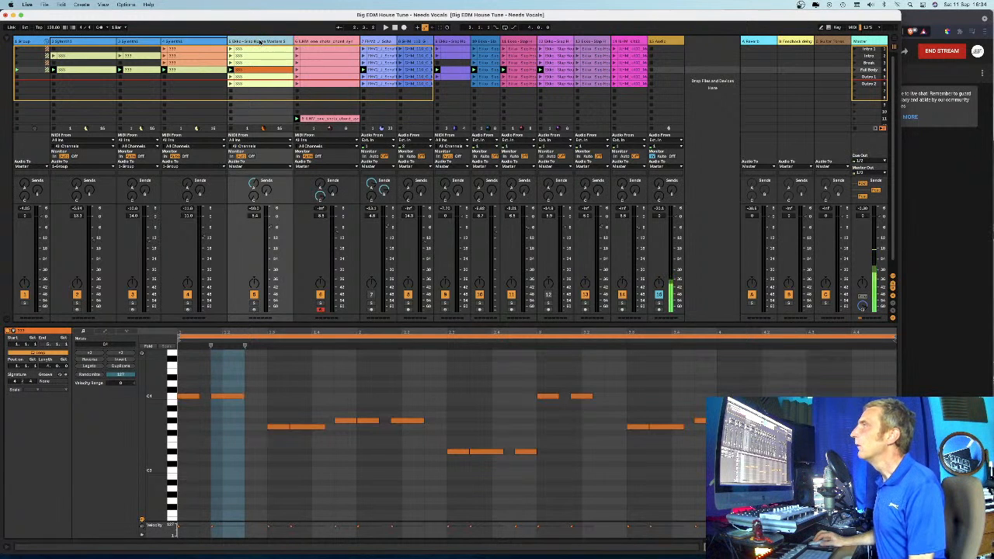
double_click(259, 42)
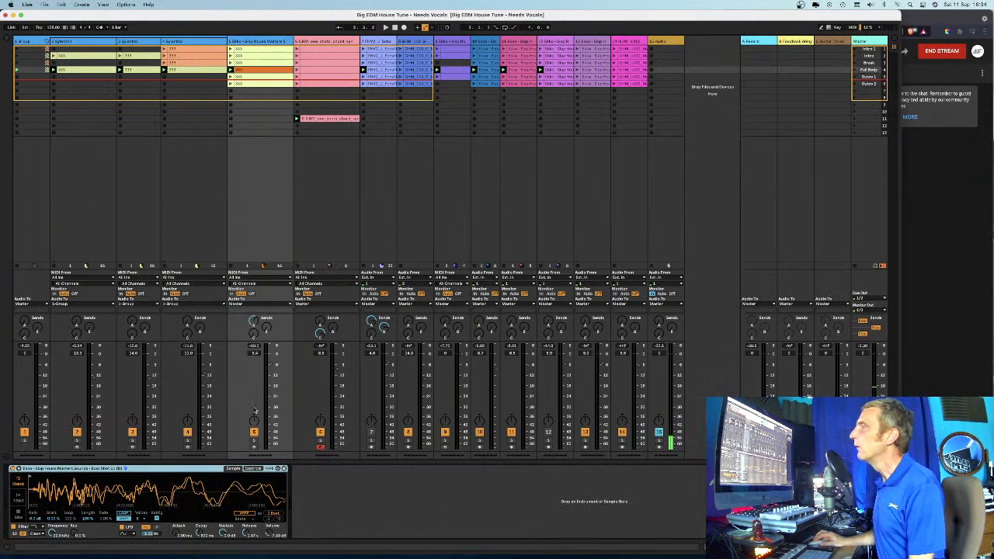
click(253, 468)
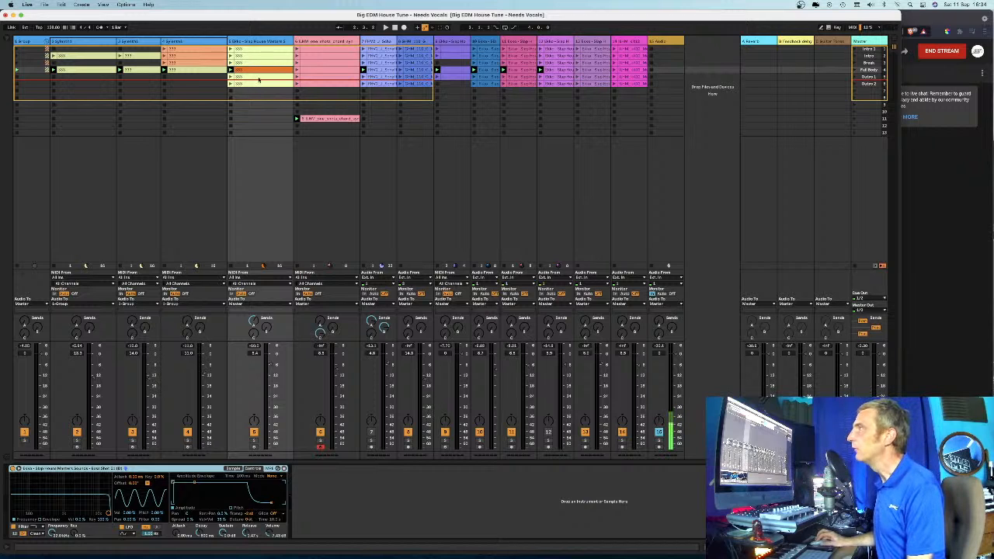
click(254, 41)
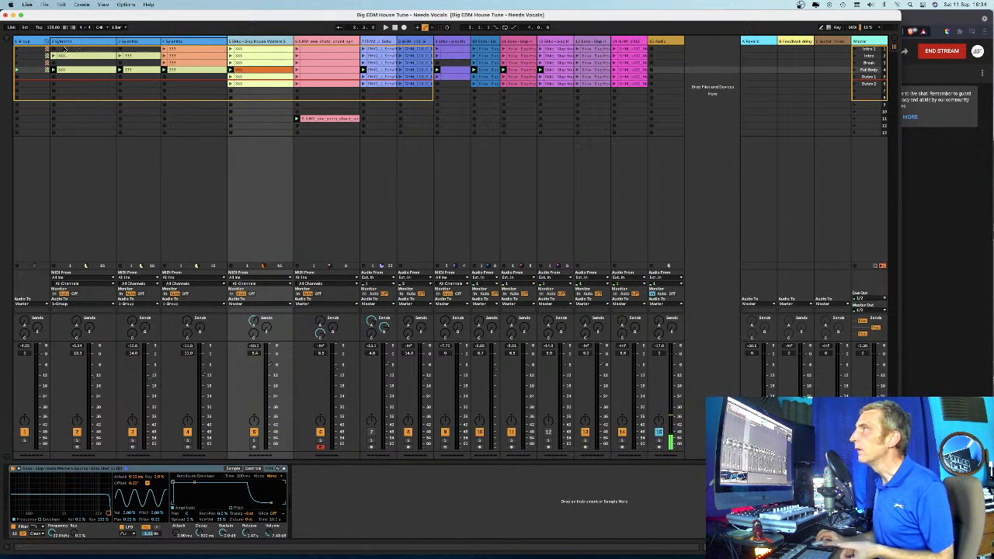
Look through the three Sylenth1 tracks in the group and bring up the synth on track 4
click(186, 43)
click(138, 43)
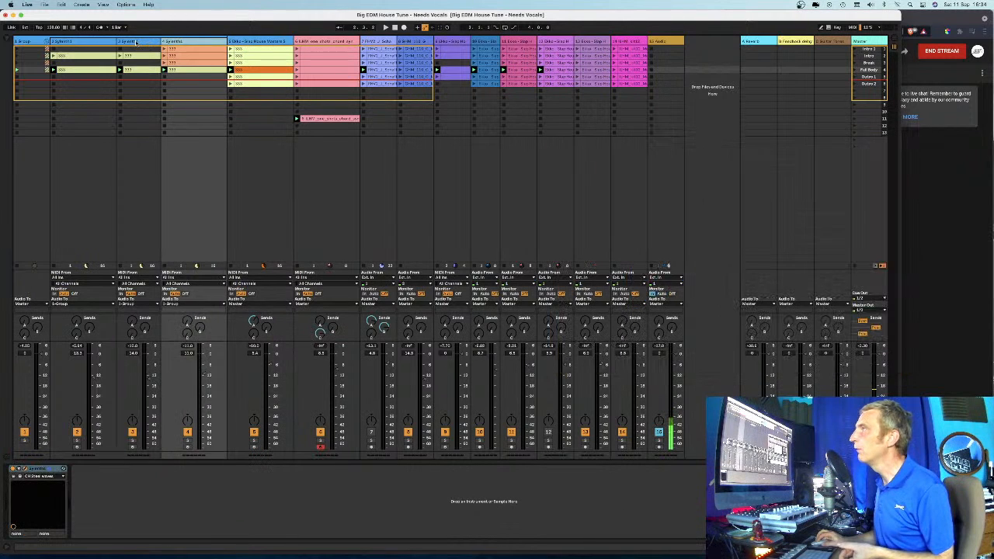
click(65, 44)
click(184, 44)
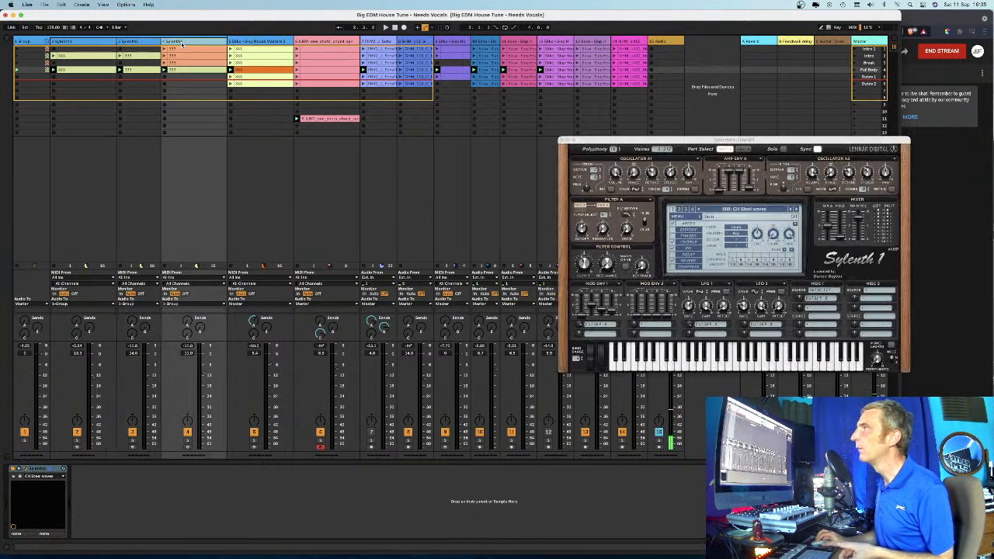
Reposition track 4's Sylenth1 window and view its Part B settings before returning to Part A
drag(725, 141, 618, 148)
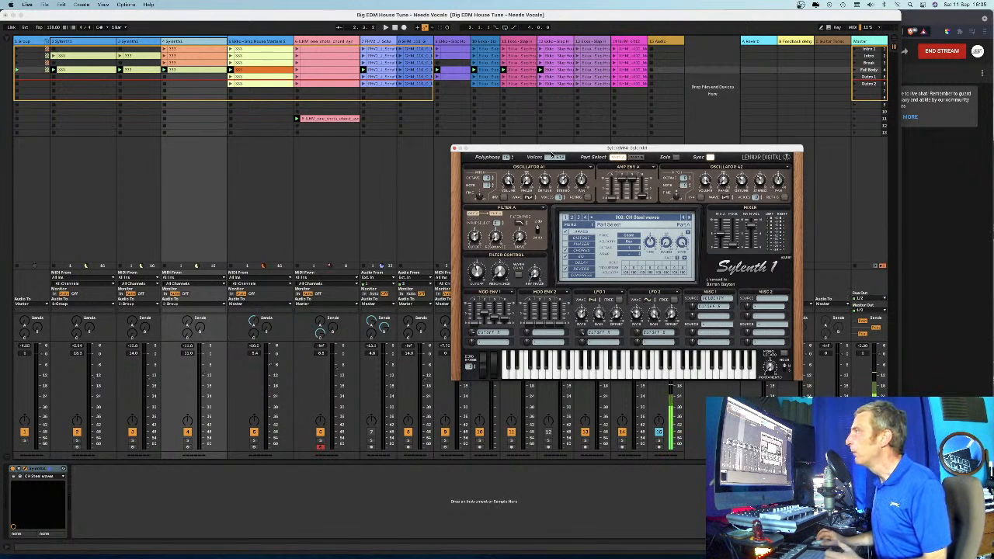
drag(551, 149, 517, 158)
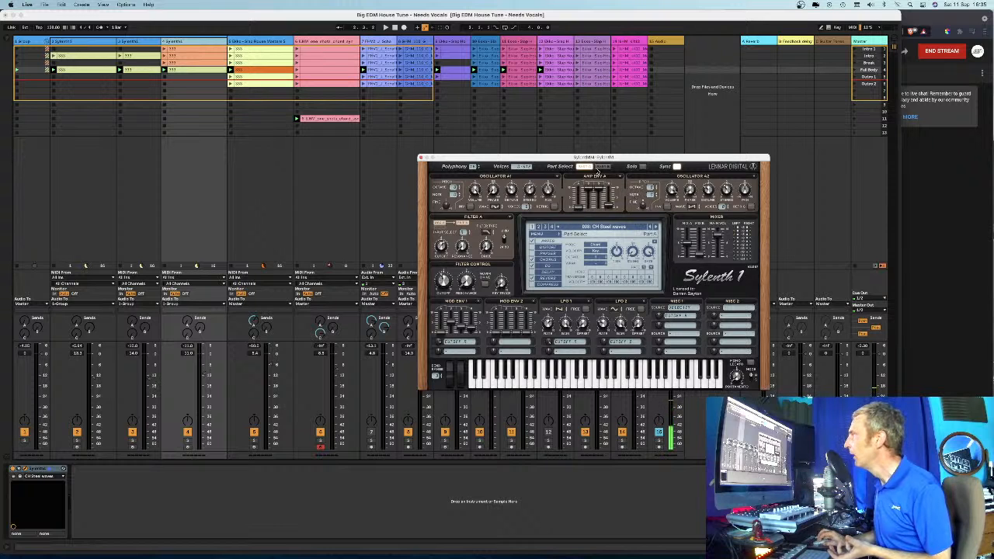
click(603, 167)
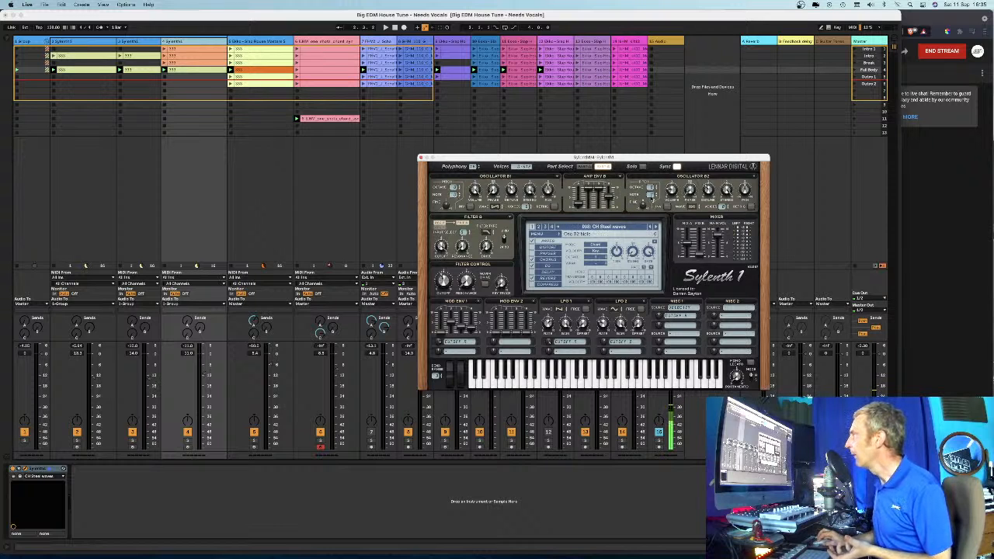
click(584, 167)
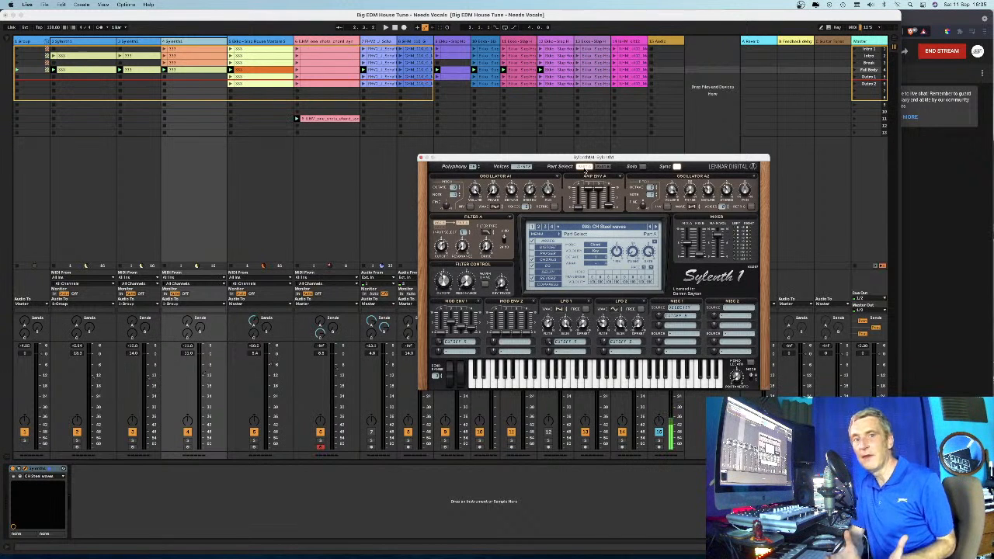
Open the Sylenth1 editor on track 2, view its preset list keeping CH Gentle giant, and reposition the plugin window
click(141, 42)
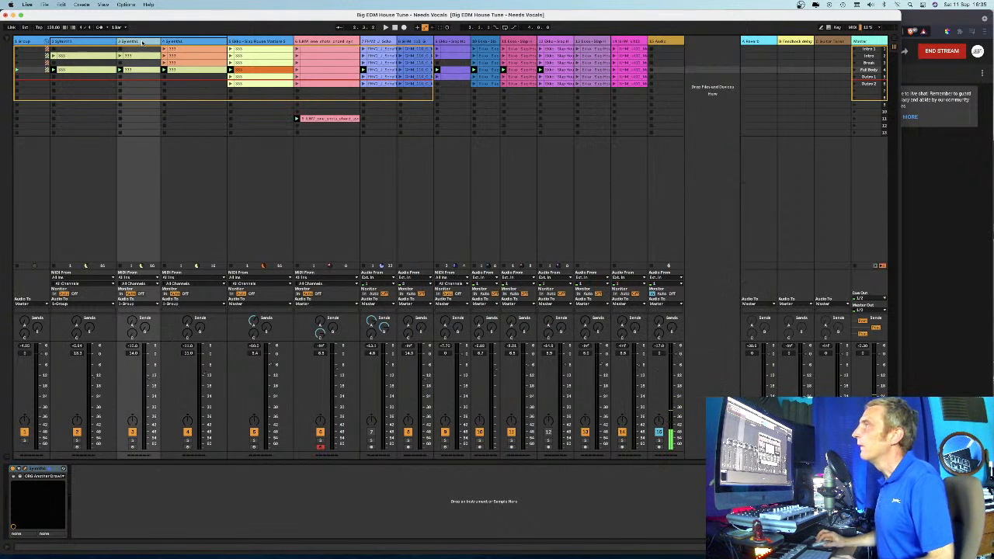
click(68, 42)
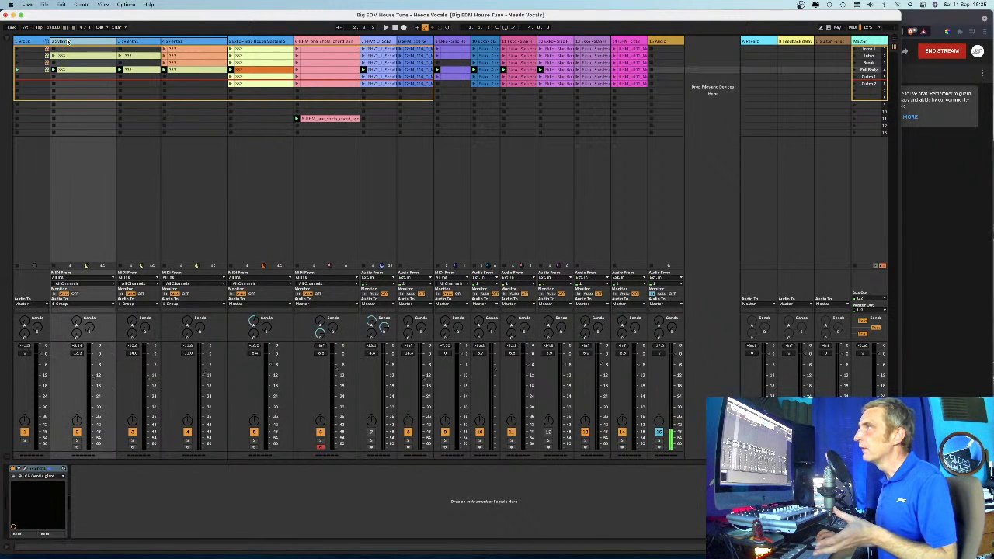
click(26, 469)
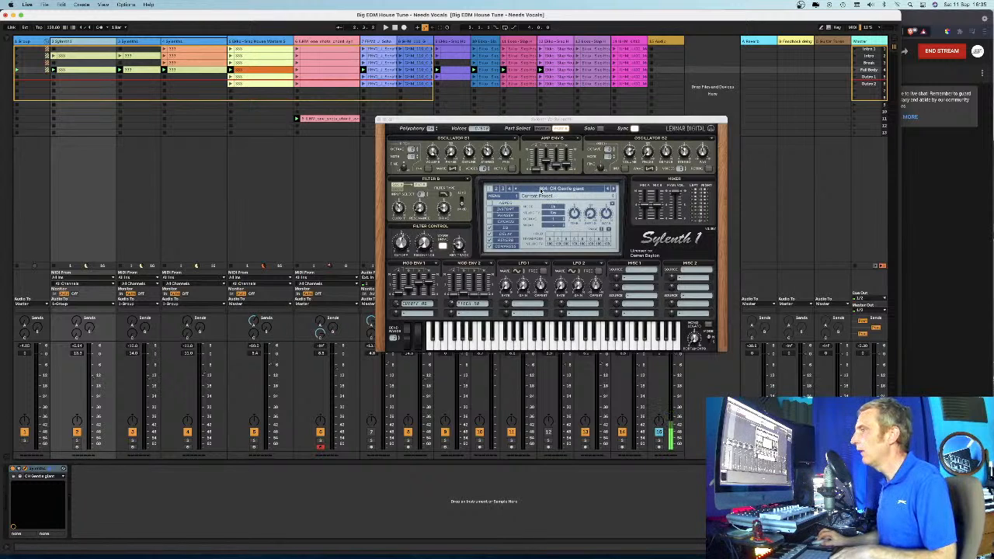
click(541, 189)
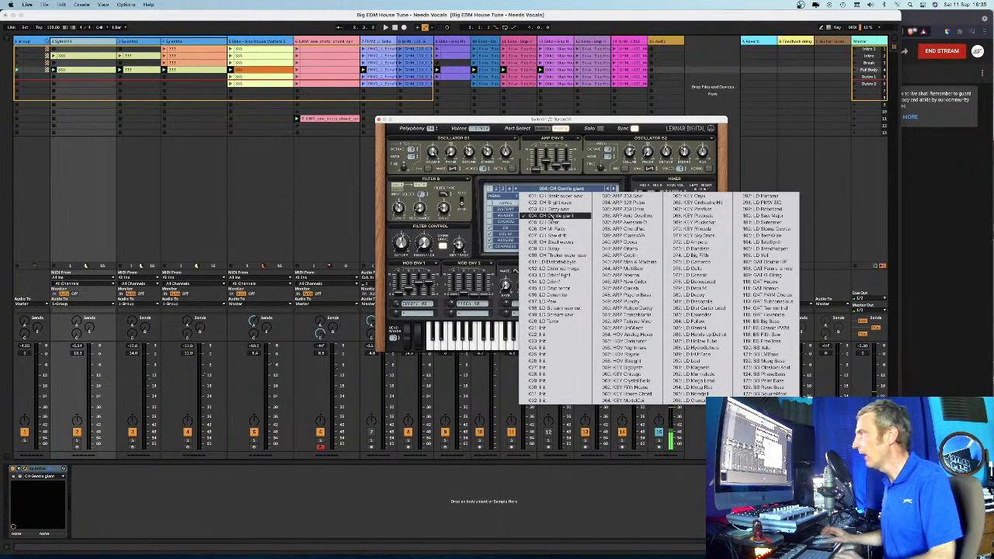
click(441, 121)
drag(442, 120, 488, 154)
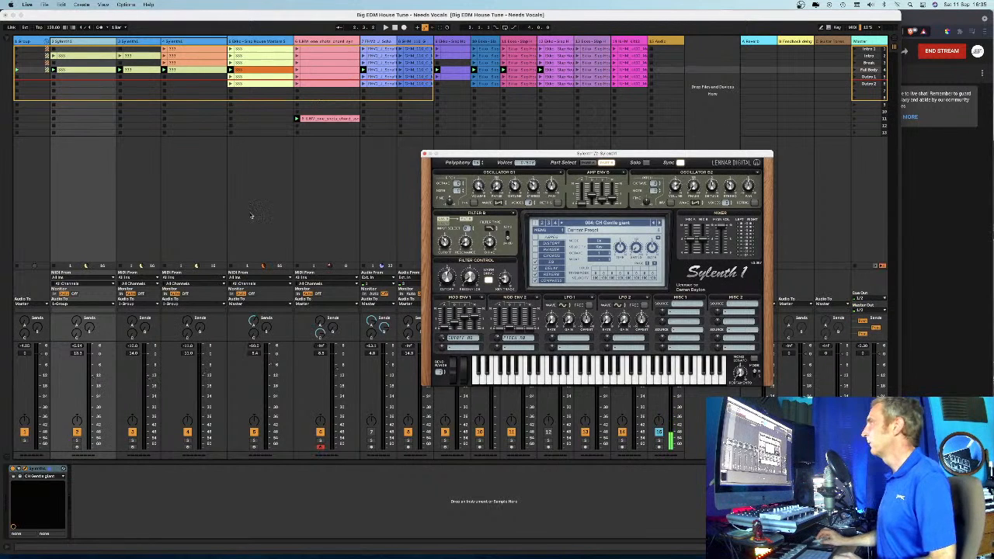
Audition the bass on track 5 and the Sylenth1 tracks 4 and 2 in solo during playback, and clear the solo
click(254, 442)
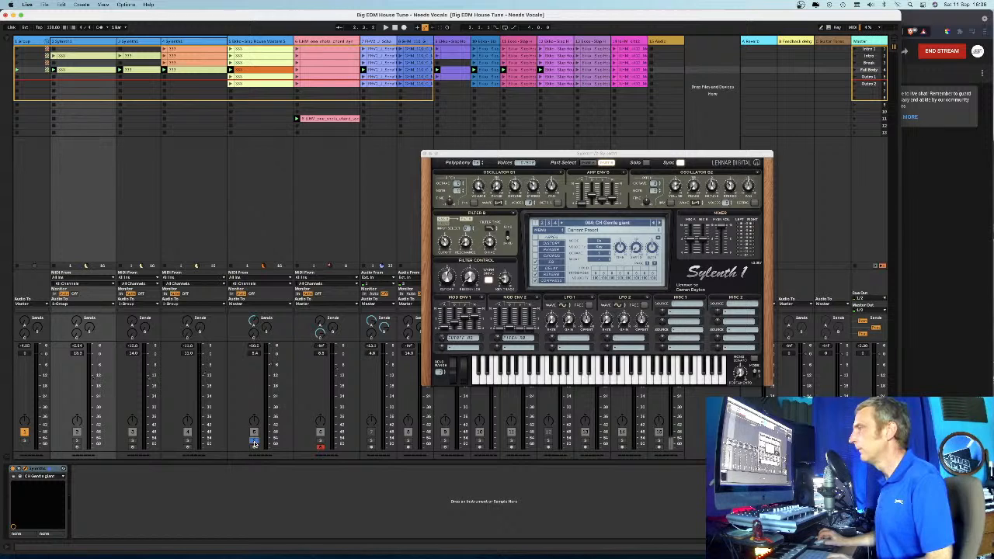
key(space)
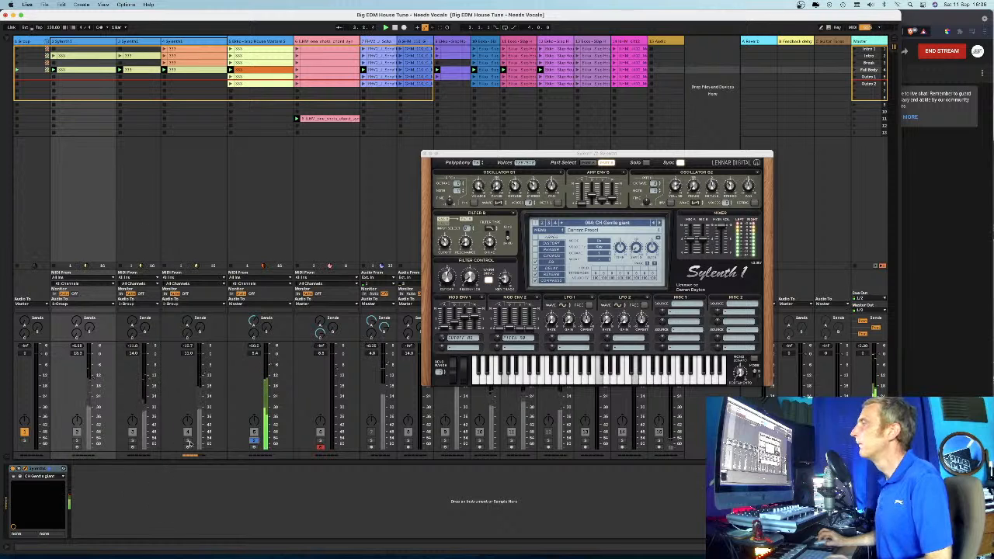
click(186, 441)
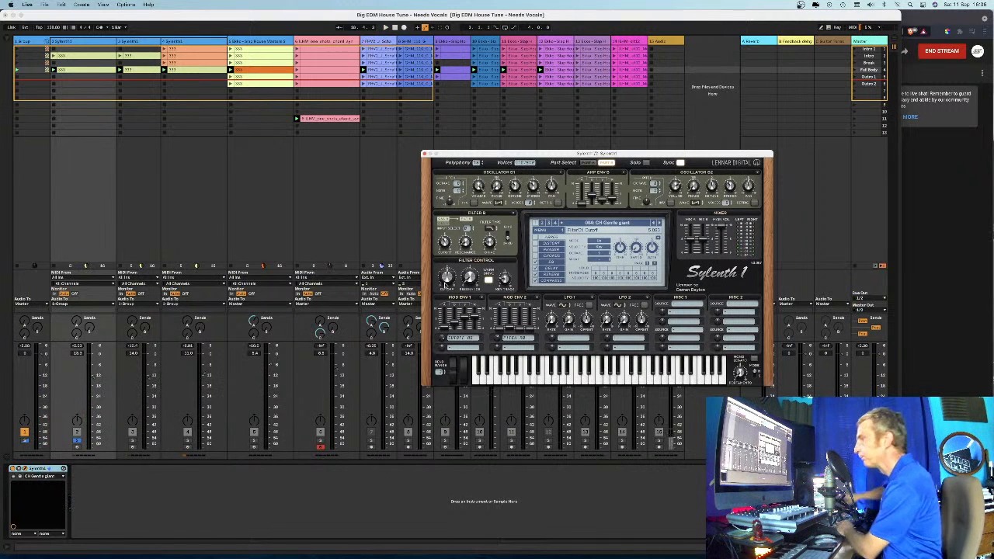
click(77, 441)
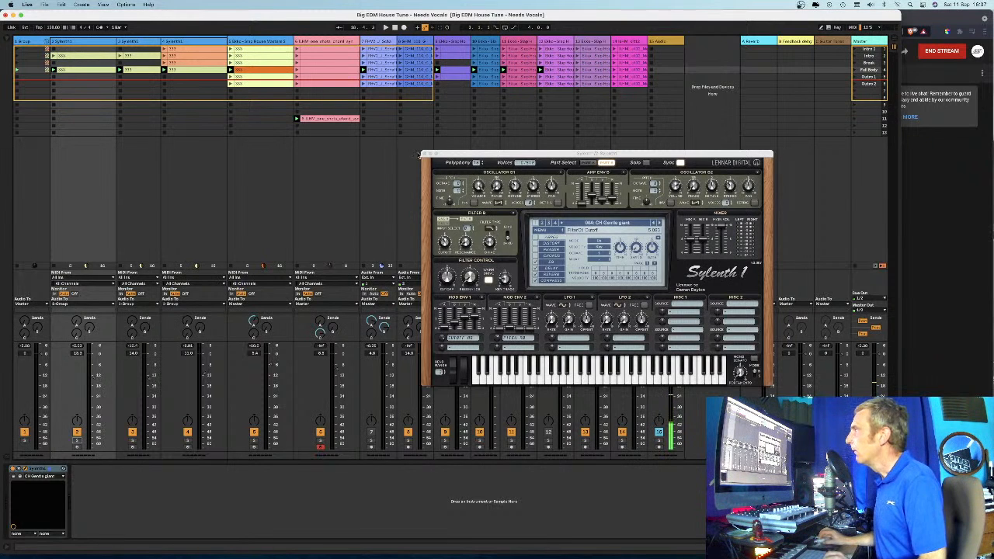
Reposition track 2's Sylenth1 window and look through its preset list, keeping CH Gentle giant
drag(469, 156, 443, 154)
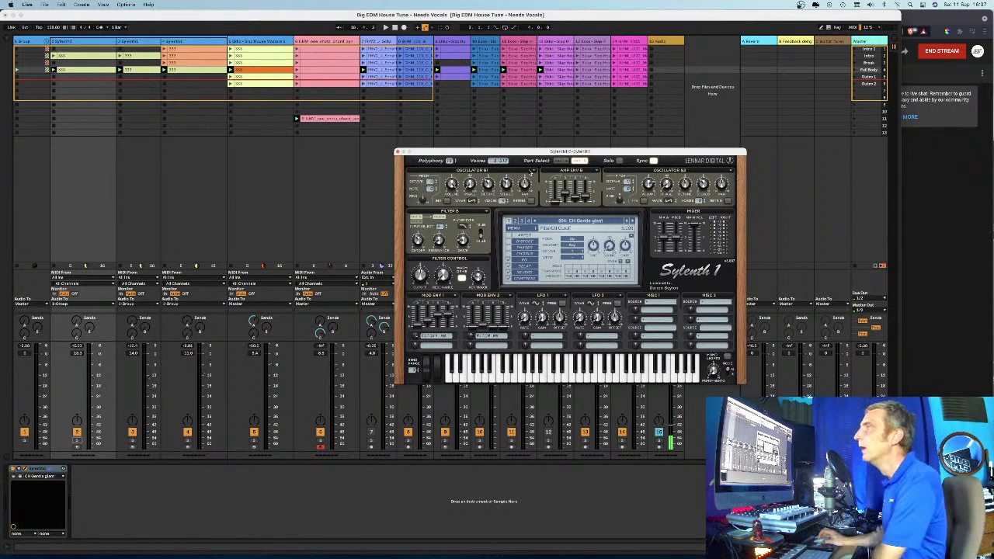
click(576, 221)
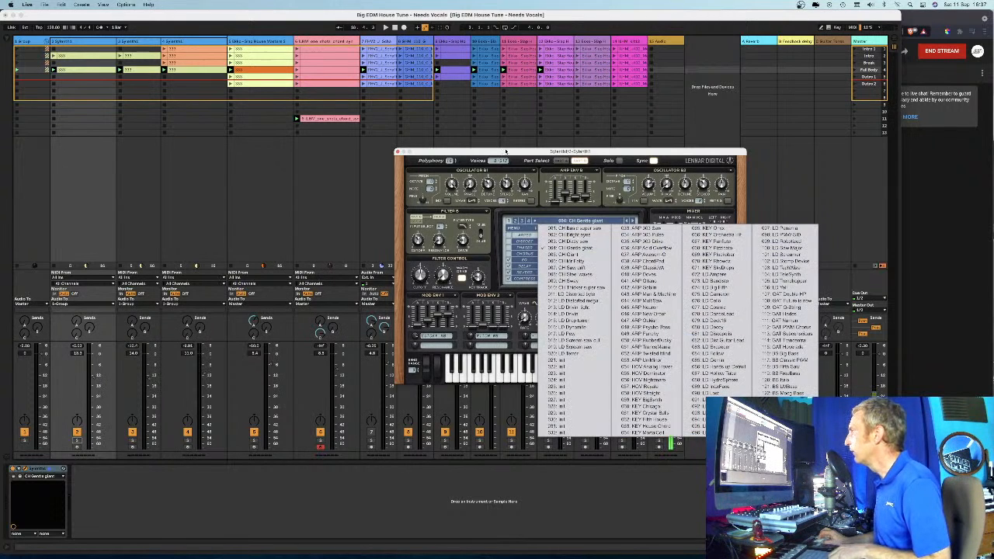
drag(506, 150, 452, 145)
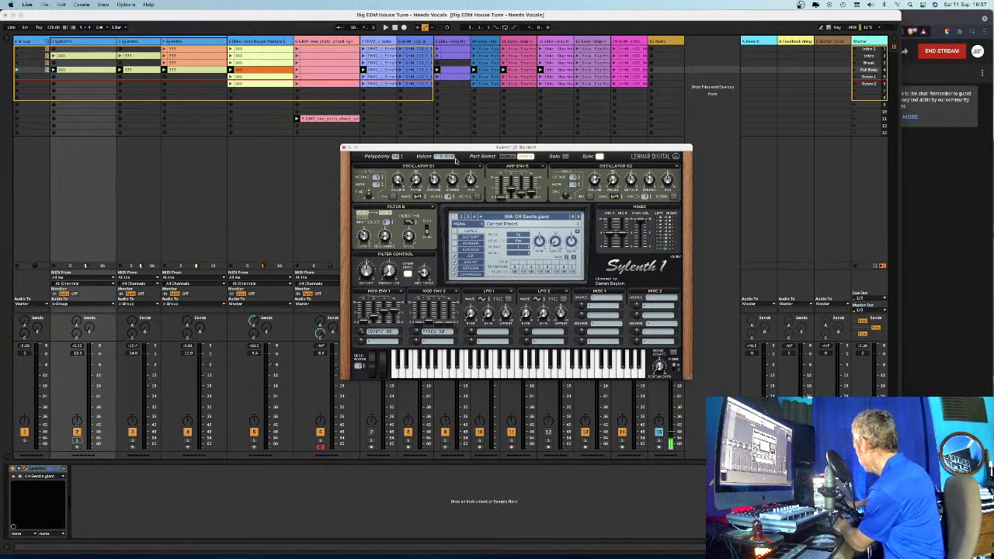
Start playback, close track 2's Sylenth1 window and launch the Intro 1 scene
key(space)
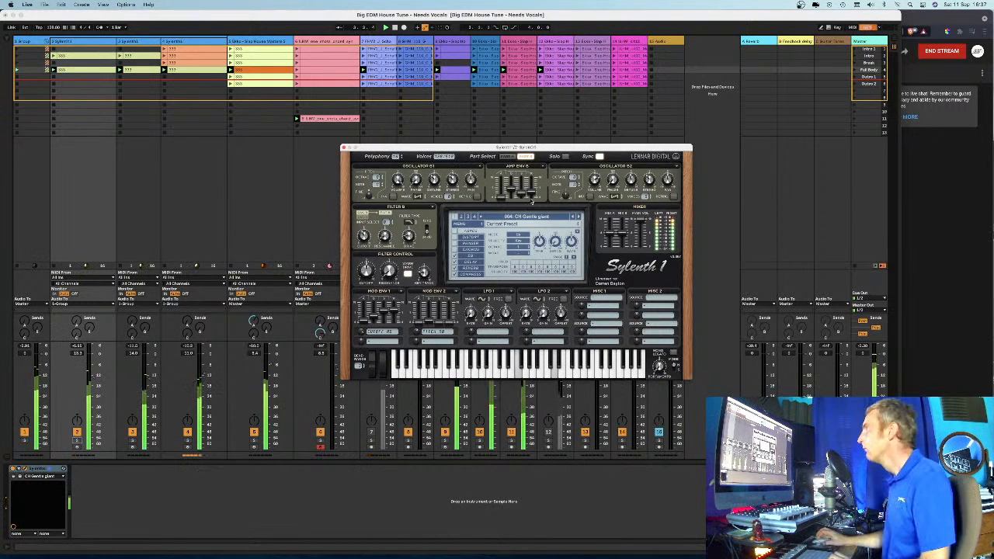
click(345, 148)
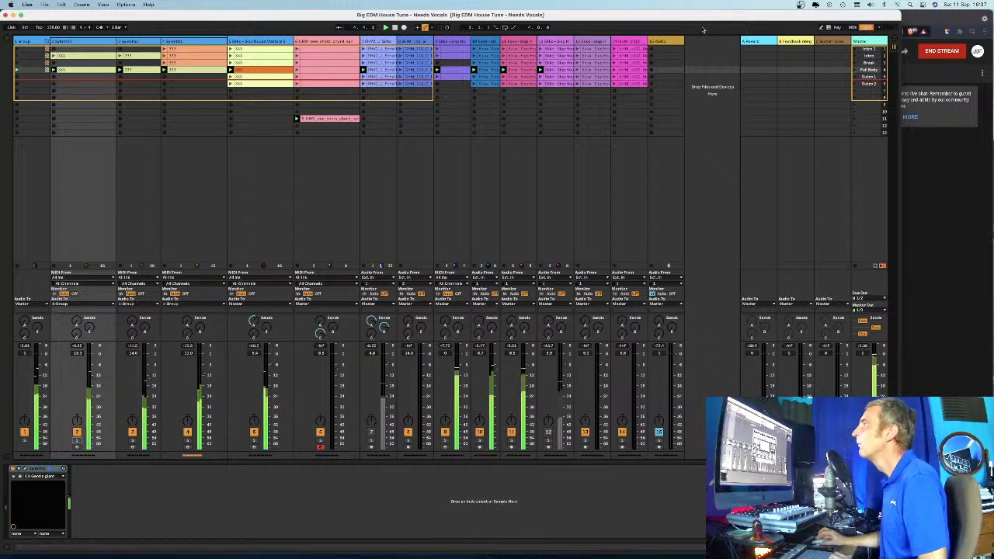
click(855, 49)
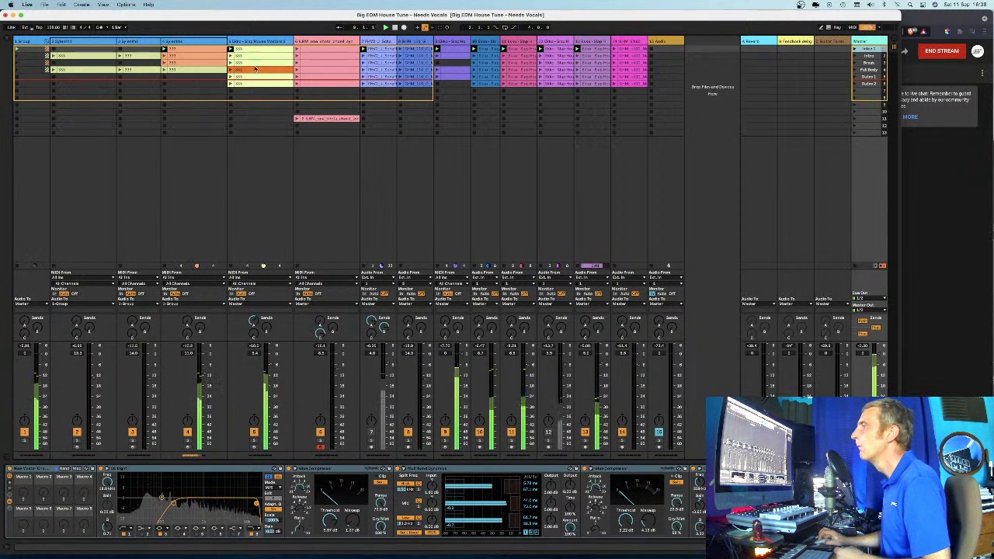
Bring up track 4's Sylenth1 and advance it to the CH Sway preset
click(172, 253)
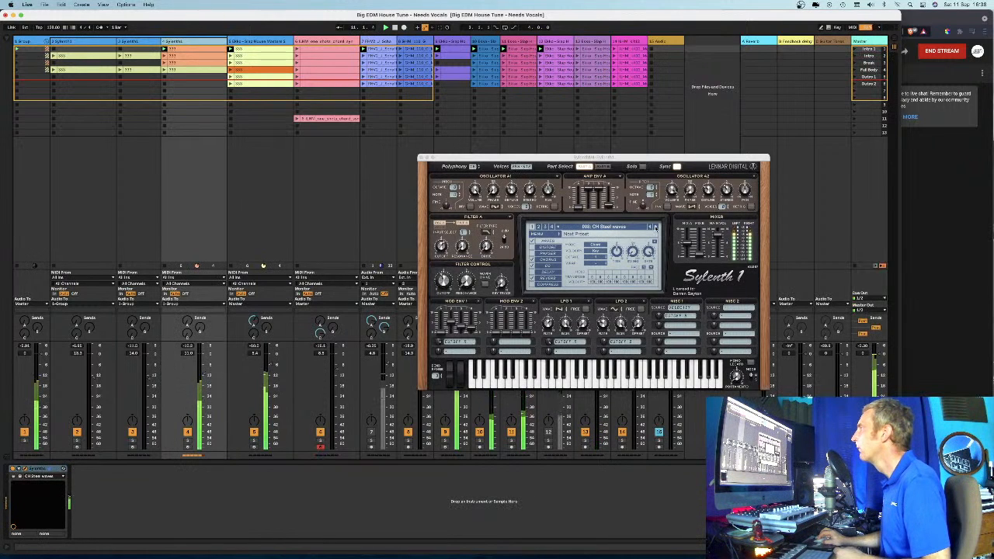
click(655, 227)
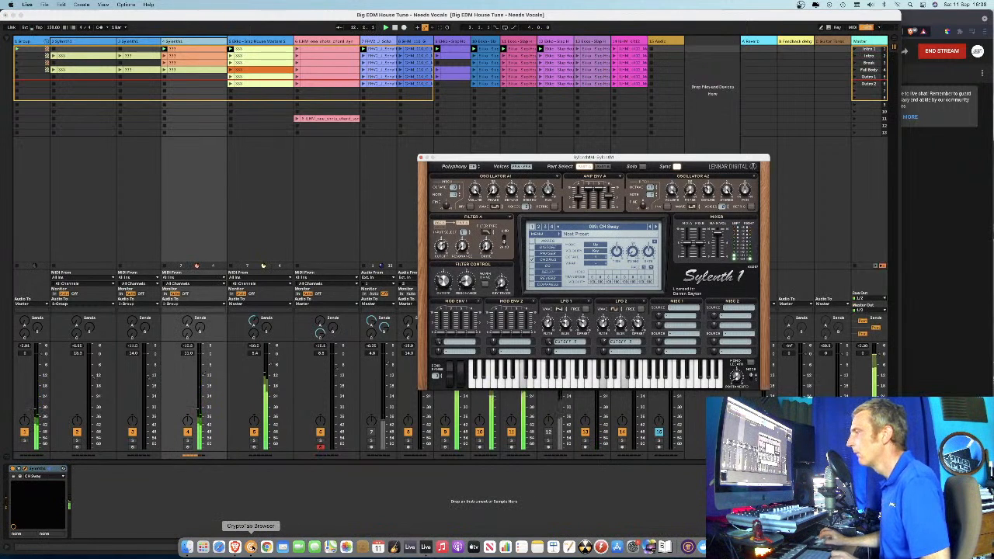
Switch to the CryptoTab browser beside the Live window and lower its mining speed
drag(936, 18, 900, 104)
drag(859, 13, 650, 11)
drag(727, 14, 901, 14)
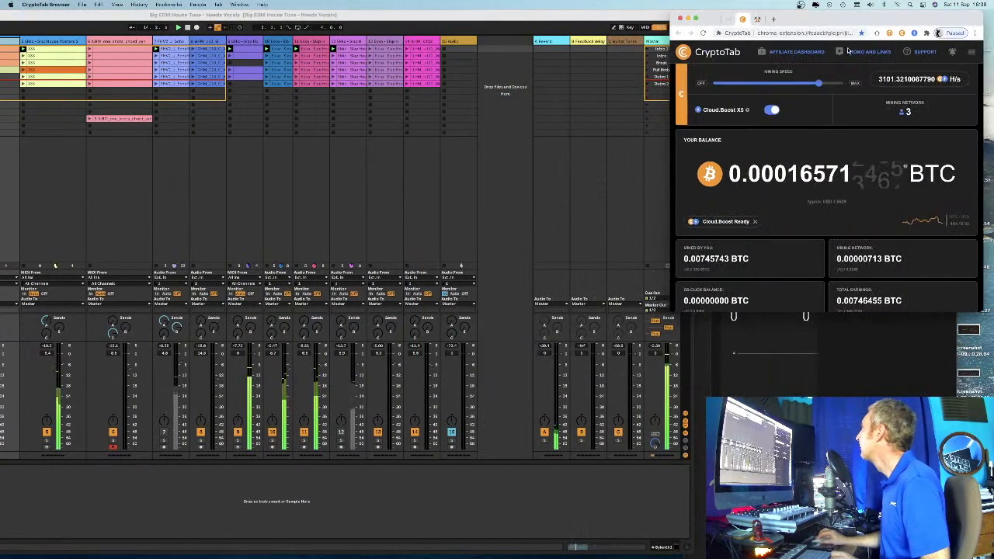
click(780, 84)
drag(779, 84, 718, 84)
Return to Ableton Live, expand its window to the full screen width and reposition track 4's Sylenth1 window
drag(644, 15, 798, 9)
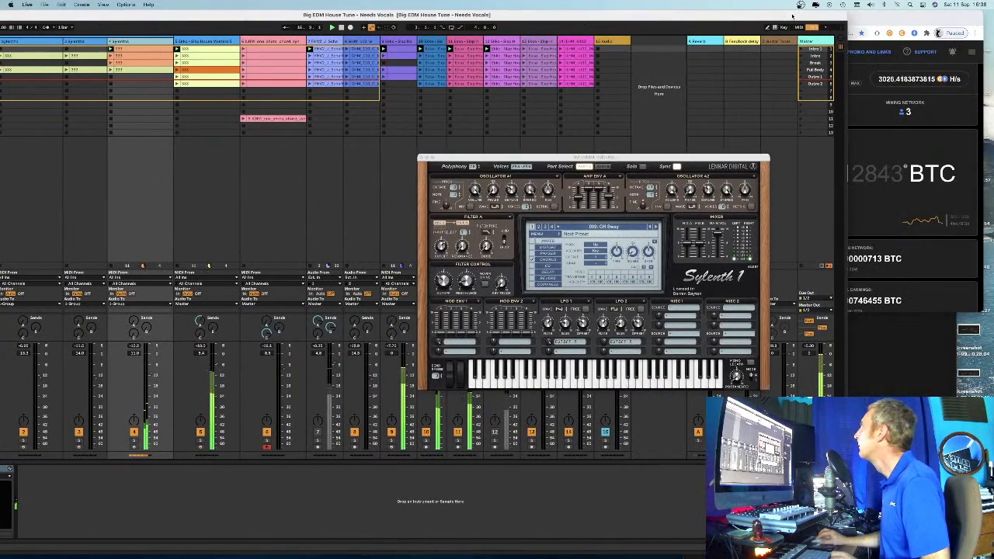
double_click(798, 9)
drag(507, 159, 559, 153)
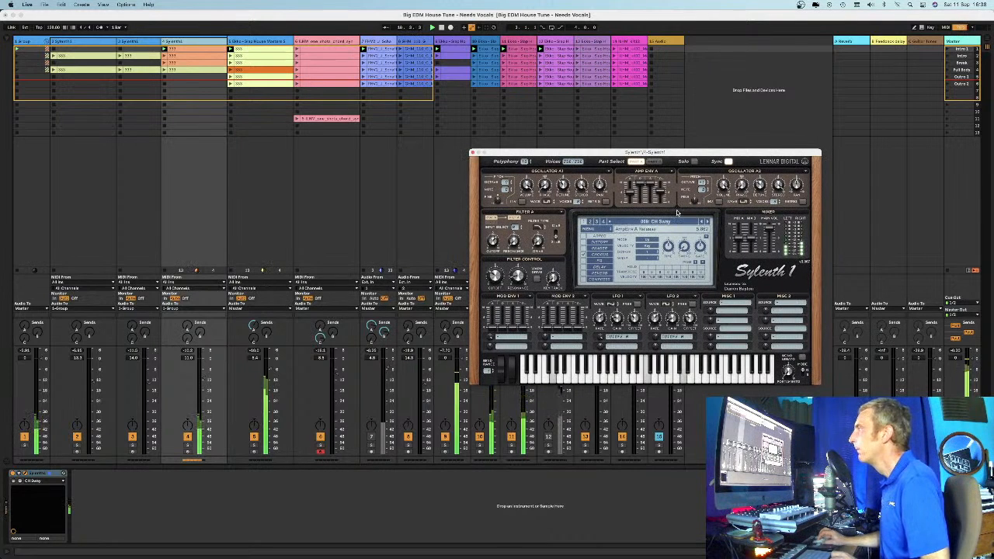
Advance track 4's Sylenth1 through the presets from CH Thicker super saw to LD Pew while the tune plays
click(708, 222)
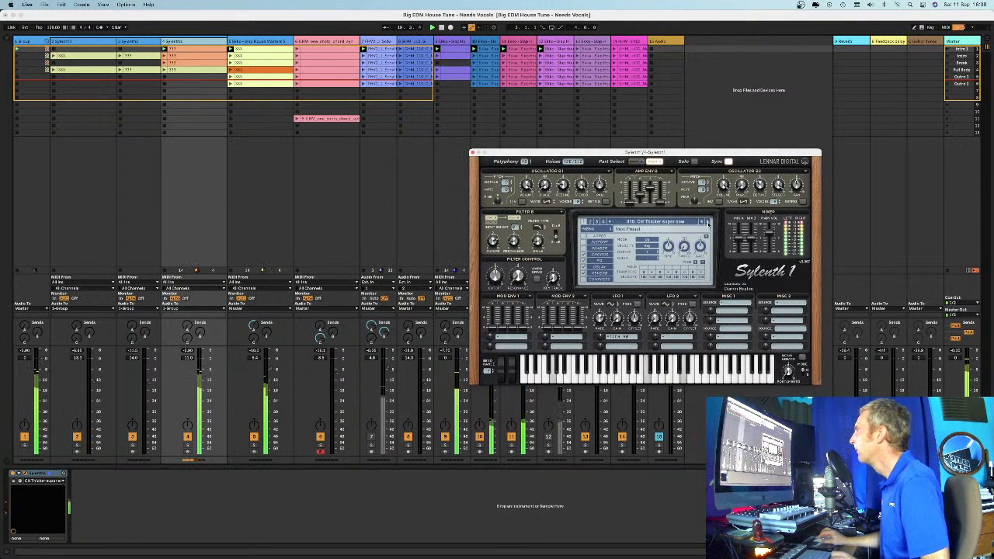
click(708, 223)
click(707, 222)
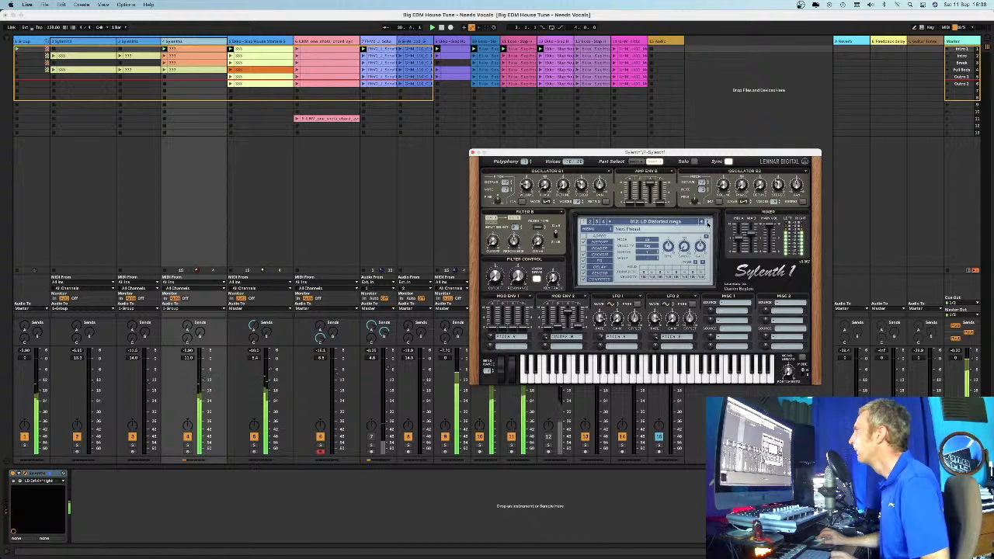
click(707, 222)
click(707, 222)
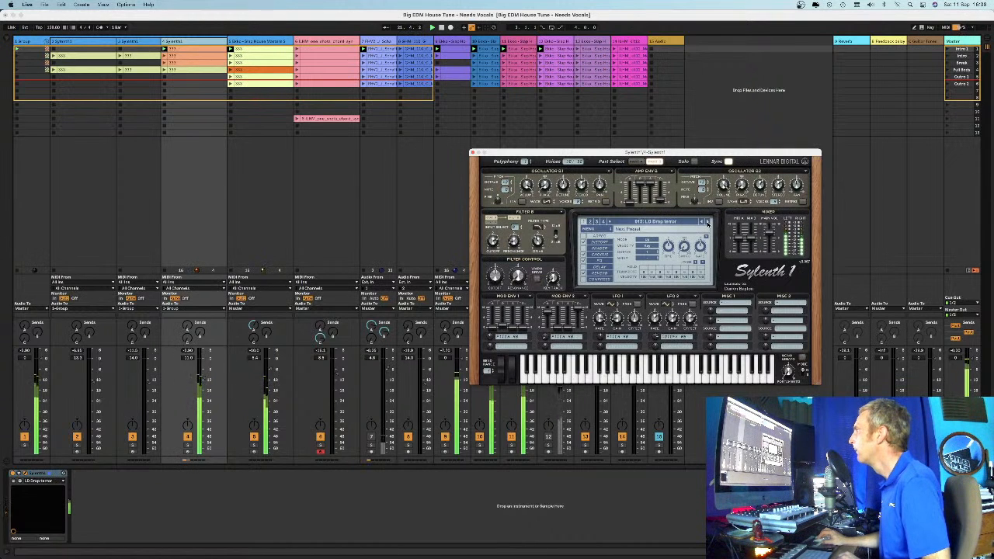
click(707, 222)
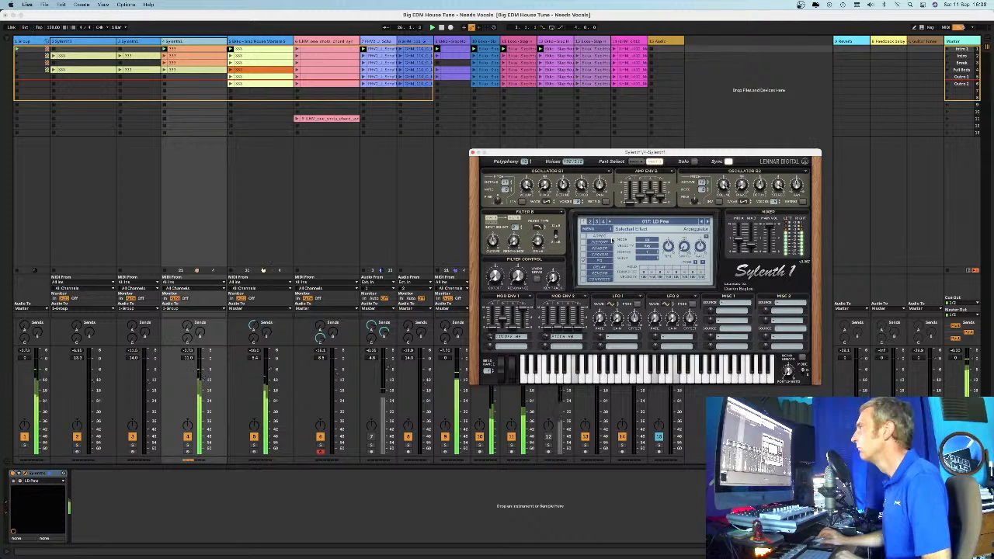
Try the neighbouring presets such as LD Scream saw cut and LD Scream saw, return to LD Pew, and view the preset list
click(708, 222)
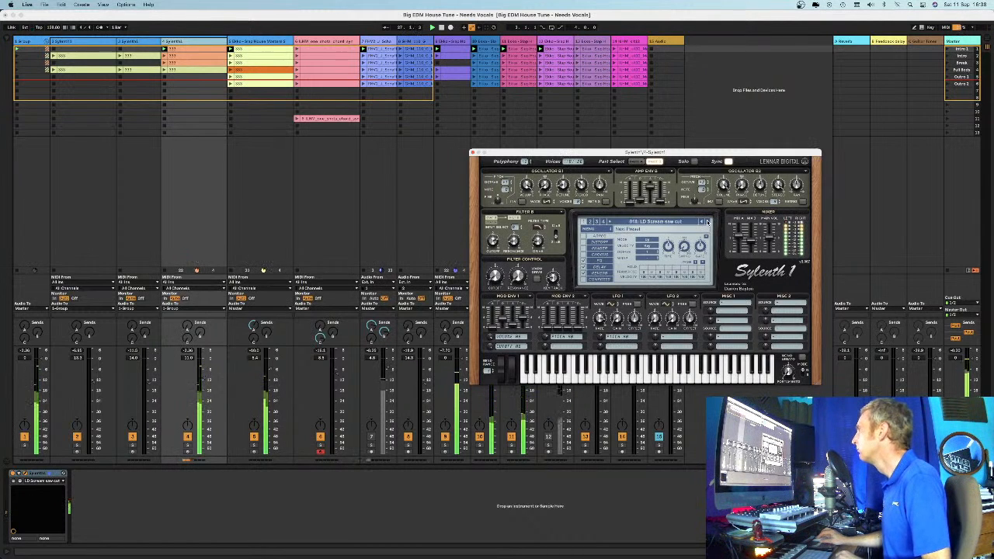
click(708, 222)
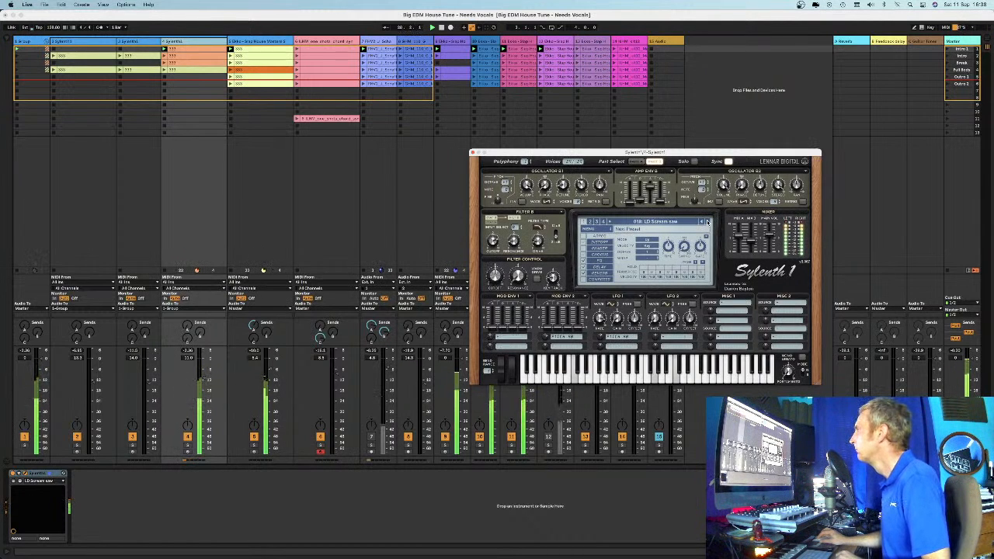
click(708, 222)
click(705, 222)
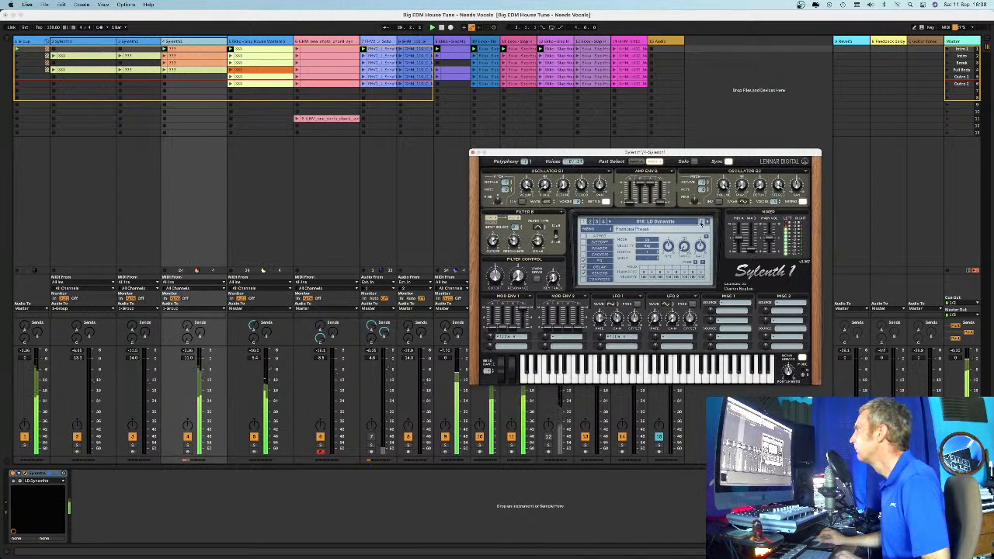
click(702, 222)
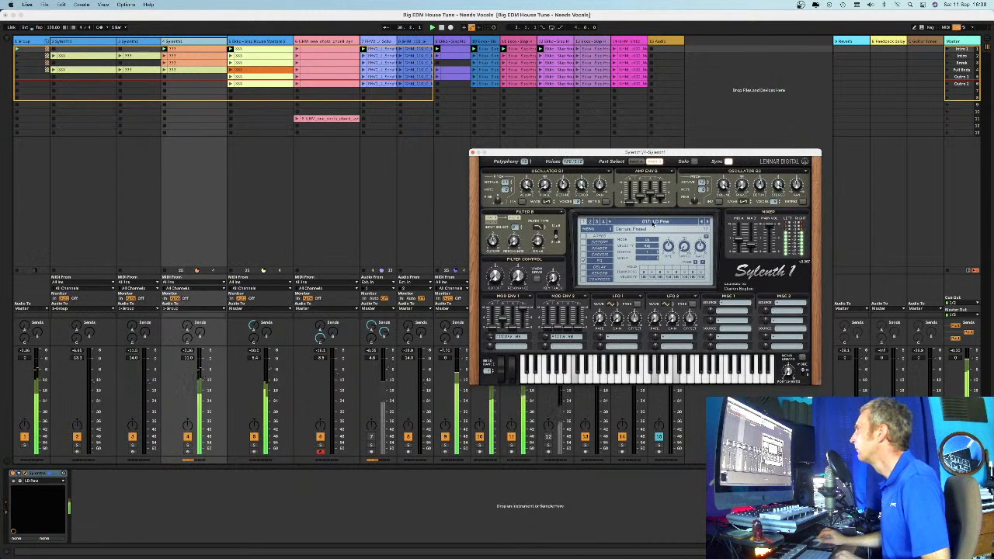
click(654, 223)
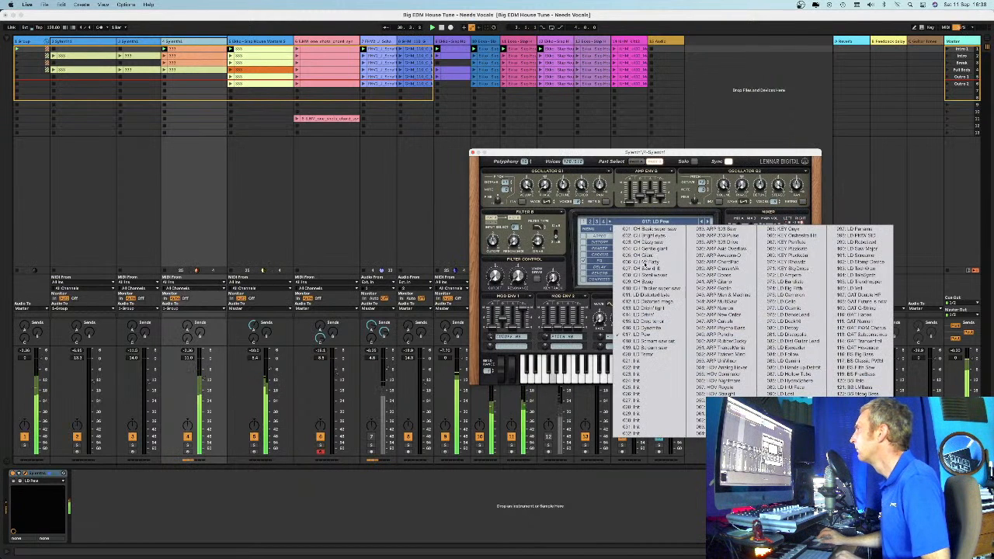
click(198, 213)
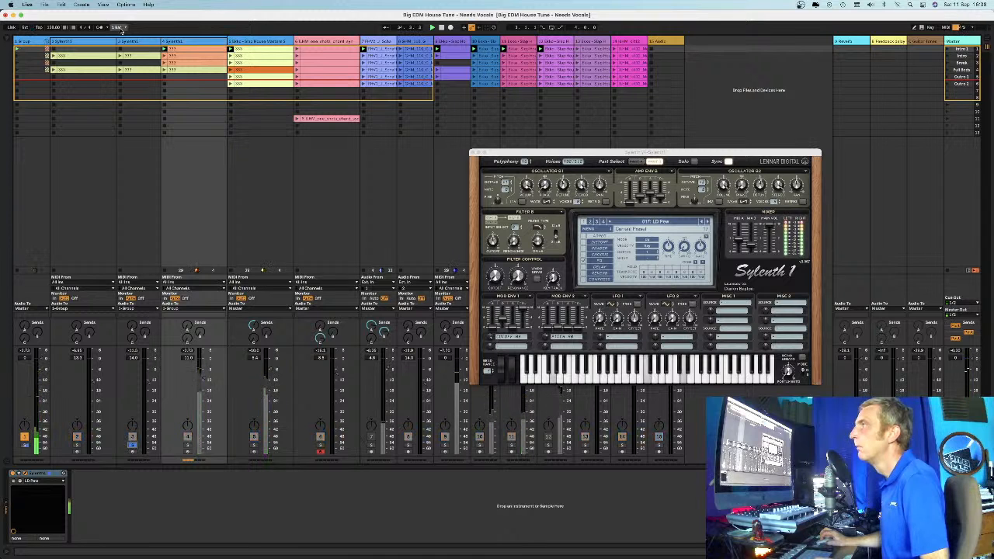
Launch the Intro scene, listen to Sylenth1 tracks 3, 4 and 2 soloed together, and clear the solos
click(946, 56)
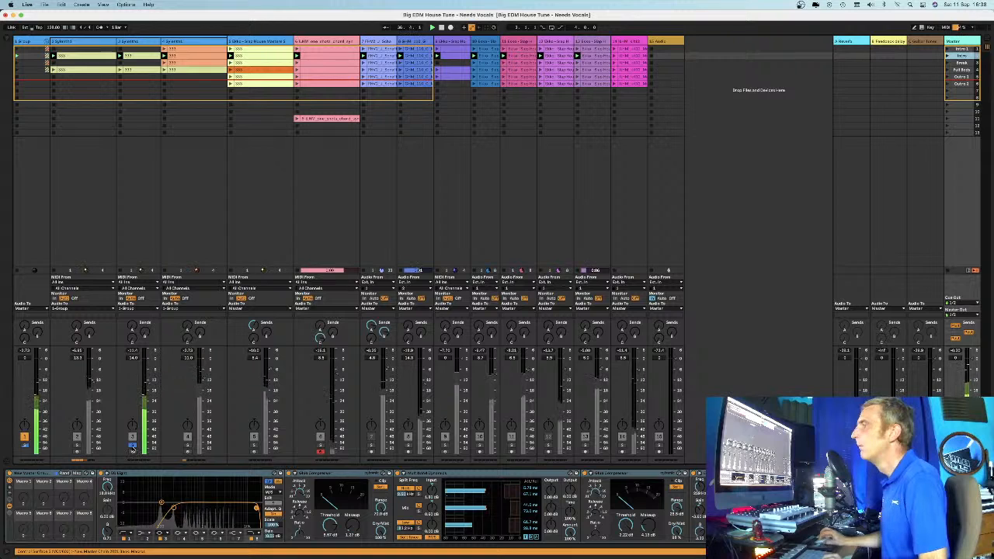
super+click(188, 446)
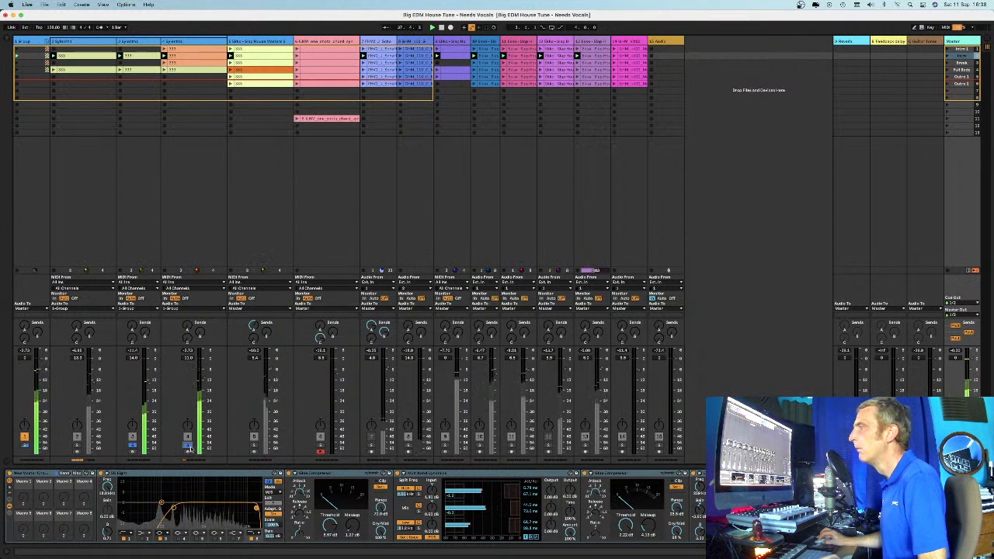
super+click(77, 446)
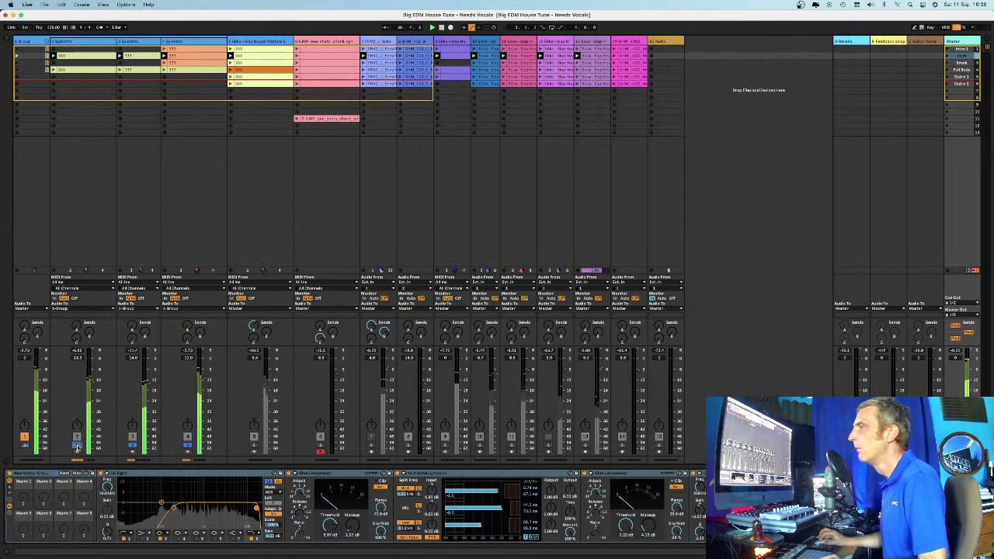
click(77, 445)
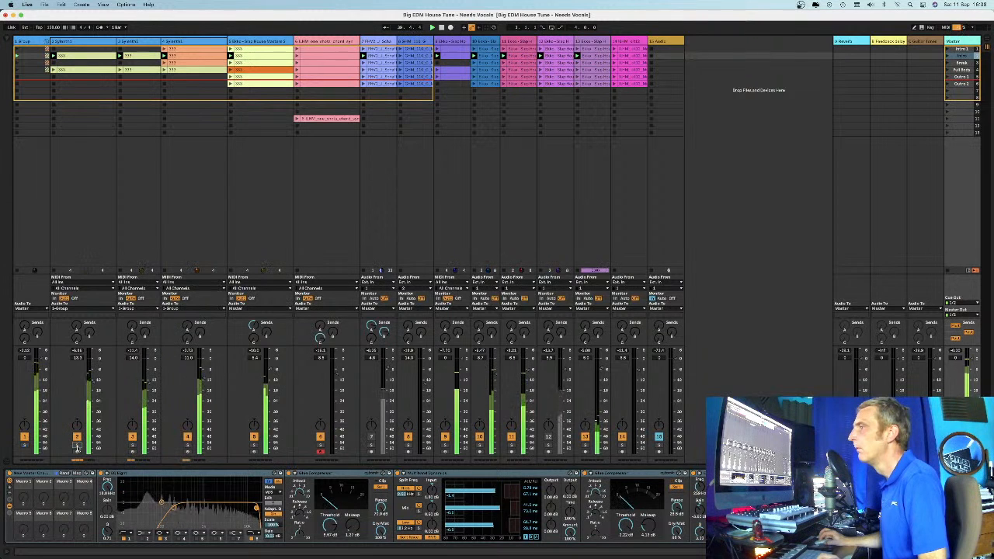
Duplicate the Sylenth1 track 4 with its clips
right_click(197, 43)
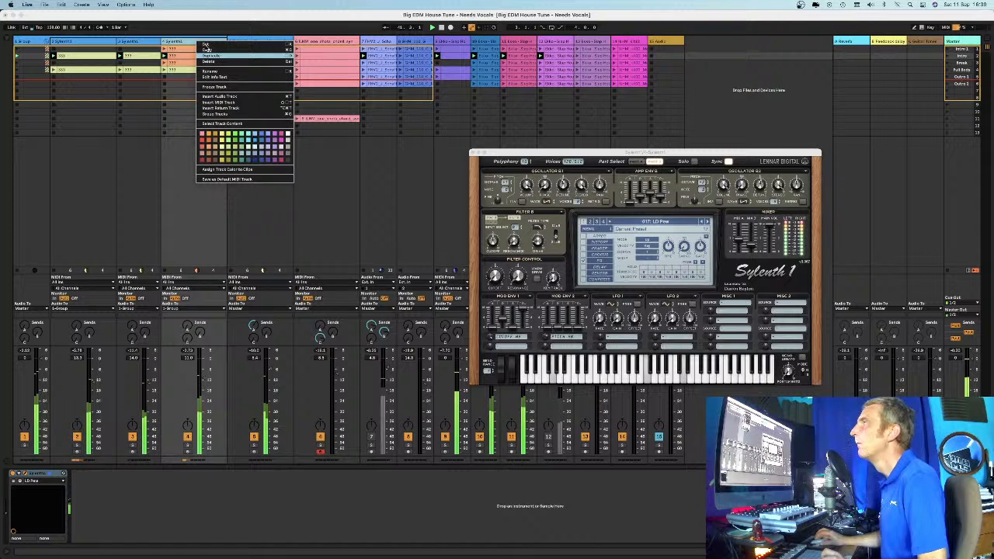
click(208, 55)
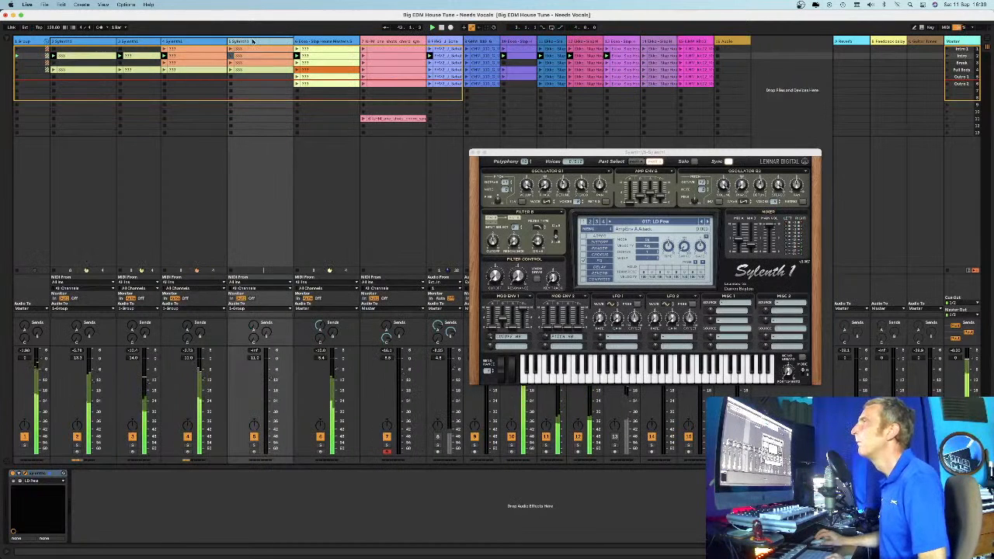
Mute Sylenth1 tracks 4, 3 and 2, reactivate tracks 4 and 3, and select the duplicated track 5
click(187, 437)
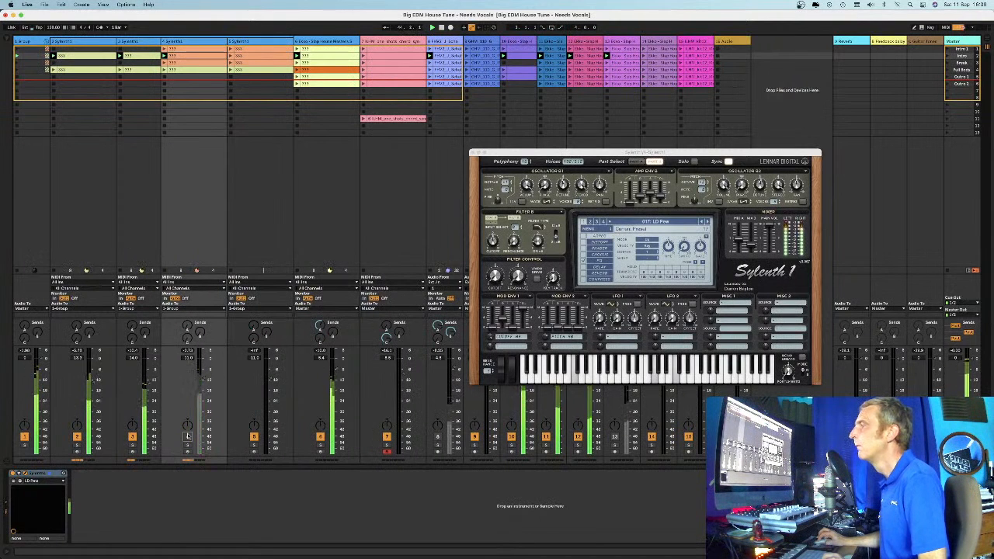
click(132, 437)
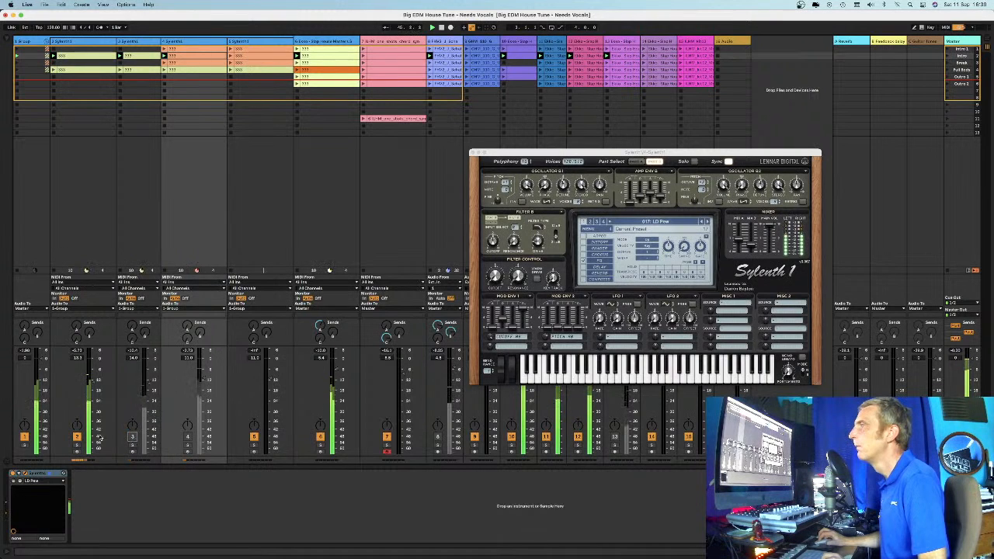
click(77, 438)
click(187, 437)
click(132, 437)
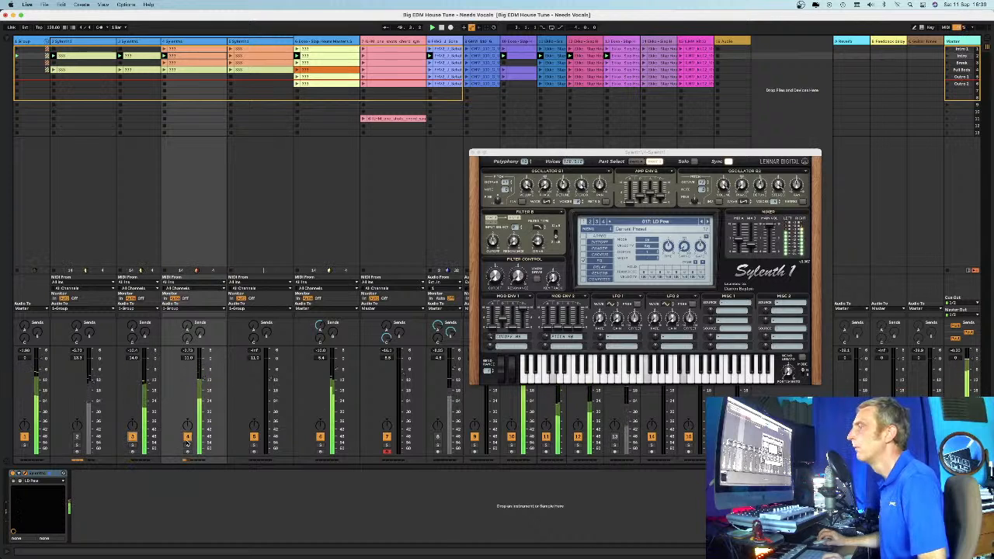
click(273, 40)
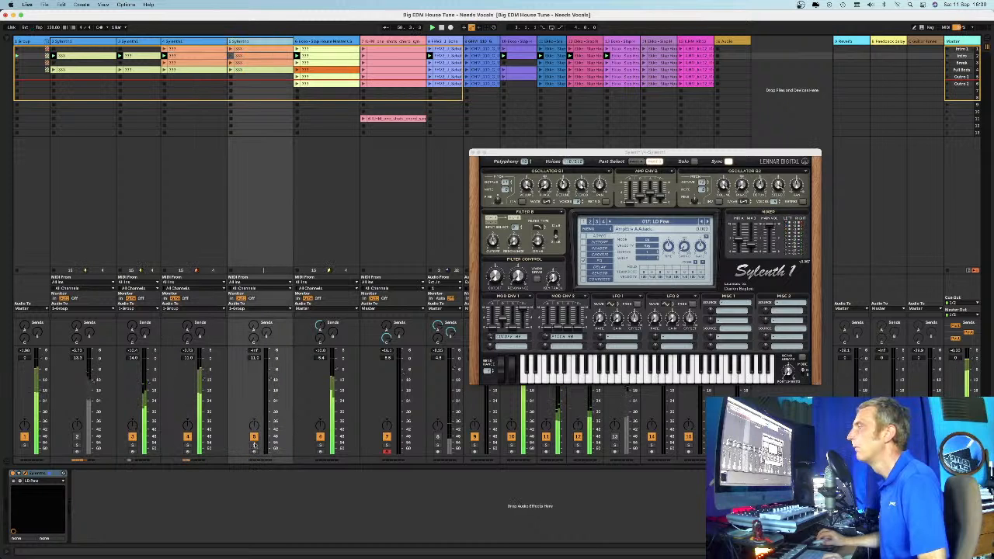
Solo the duplicated Sylenth1 track 5 and load the preset CH Basic super saw
click(253, 446)
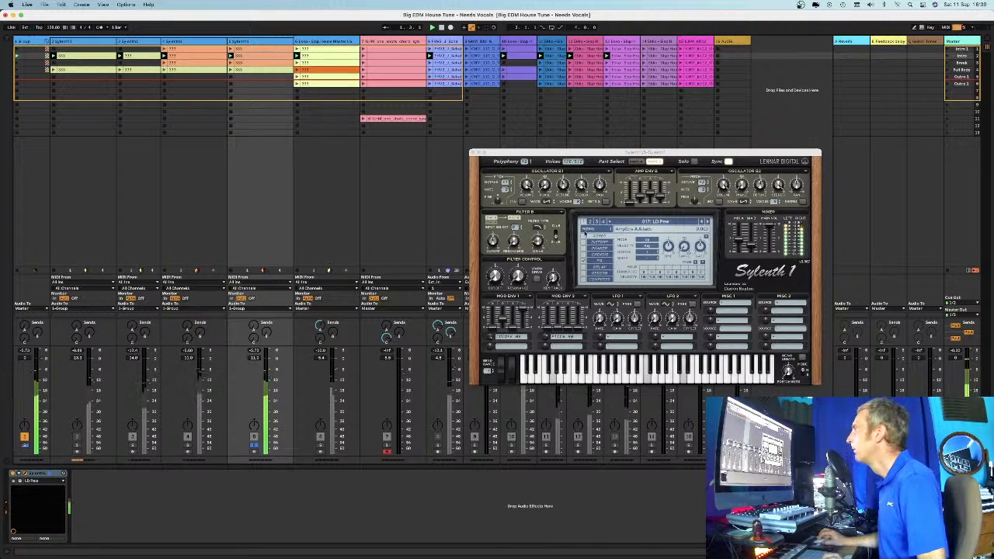
click(643, 223)
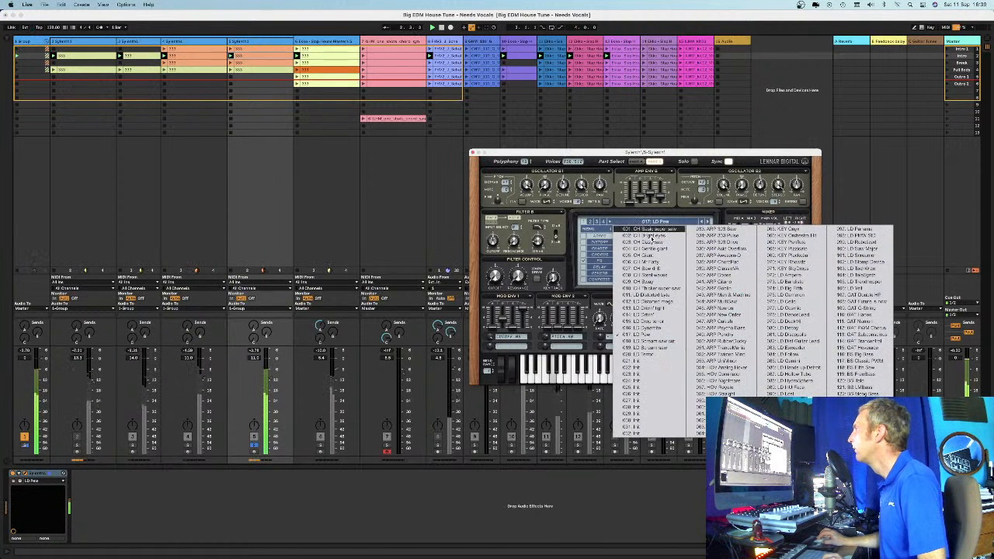
click(645, 228)
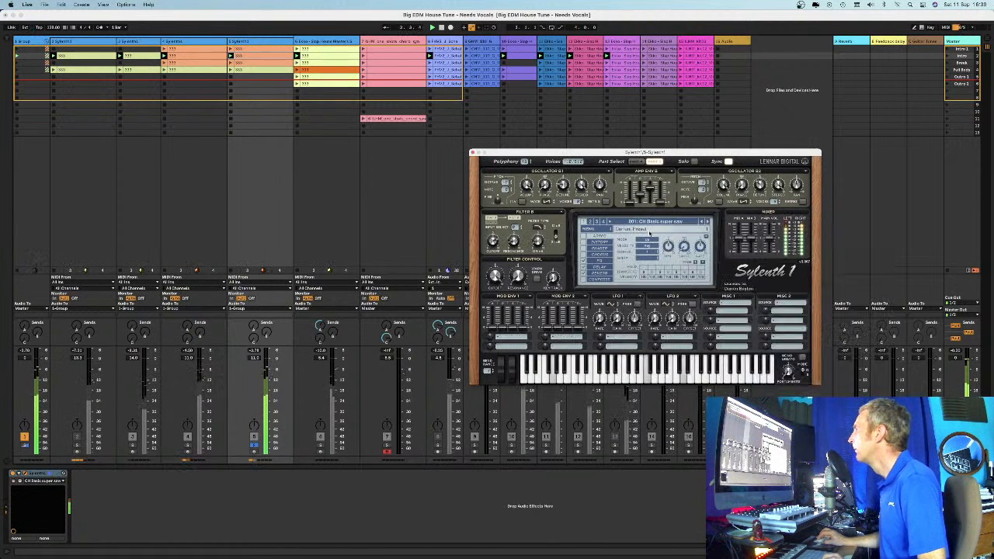
Advance track 5 through the following presets to CH Steel waves, clear its solo and close the synth window
click(707, 222)
click(708, 222)
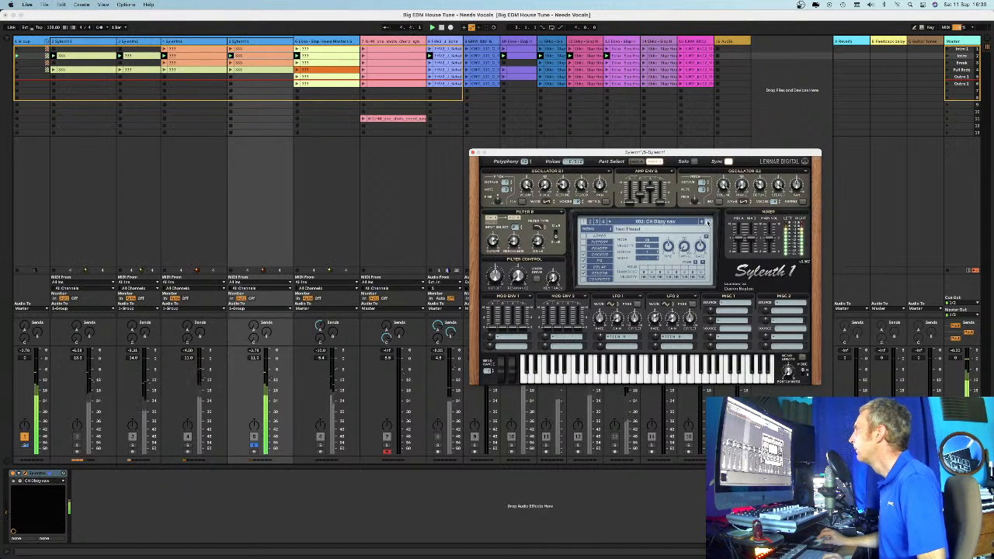
click(707, 222)
click(708, 223)
click(708, 222)
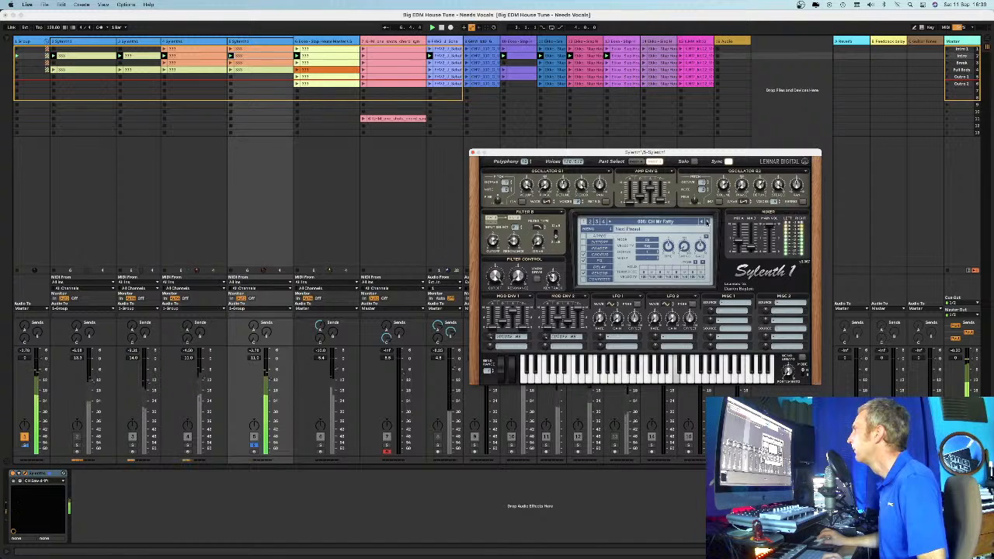
click(707, 222)
click(708, 222)
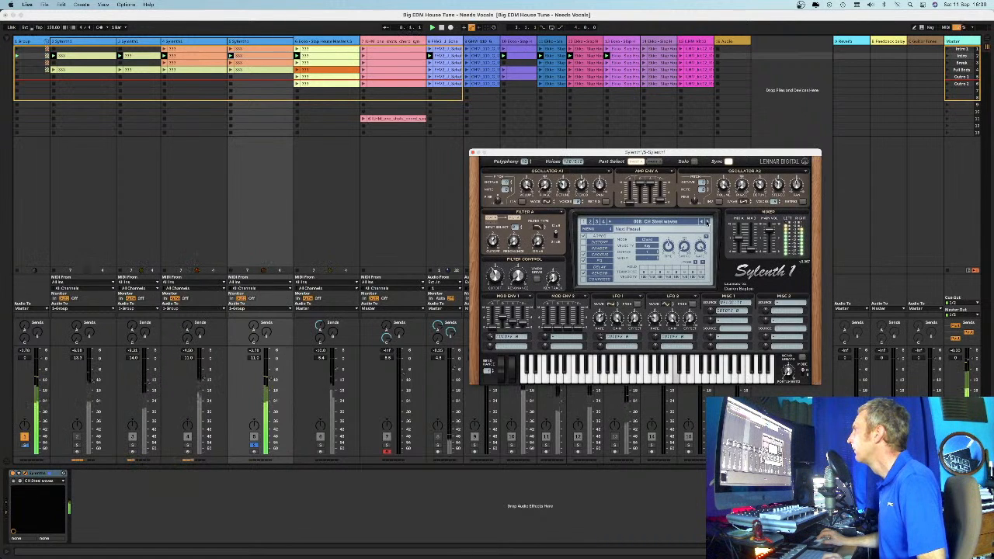
click(257, 446)
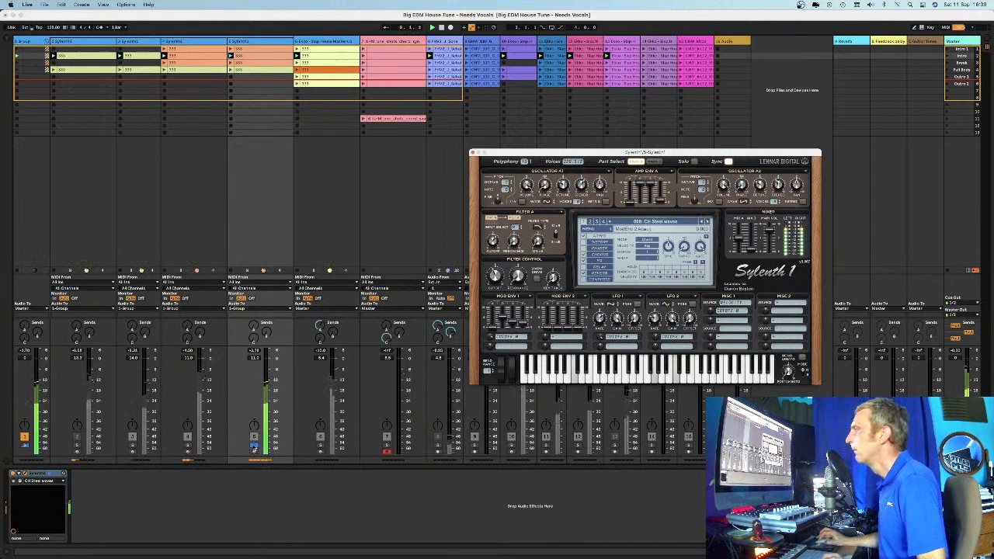
click(473, 154)
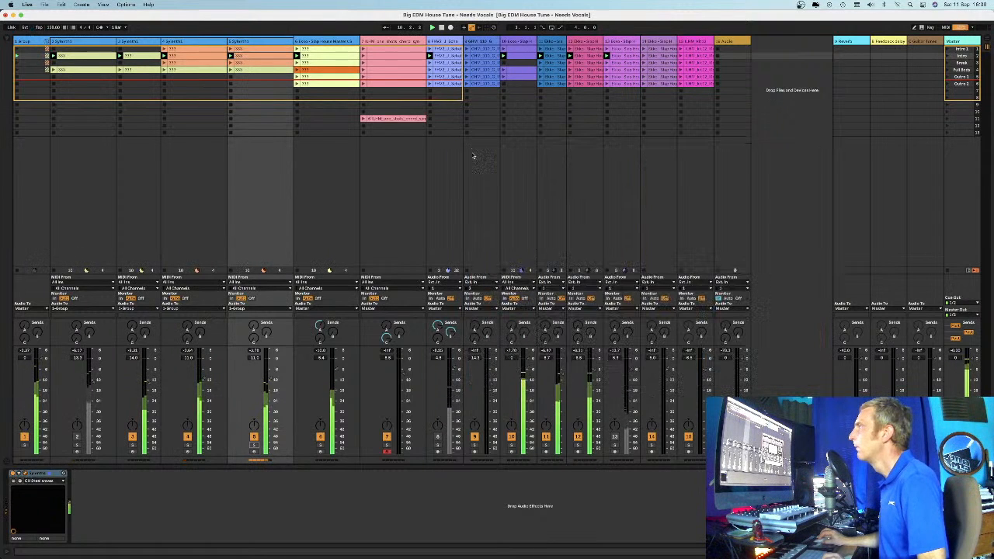
Reactivate track 2 and solo the synth group, and then mute tracks 2 and 3 and add track 6 to the solo
click(78, 438)
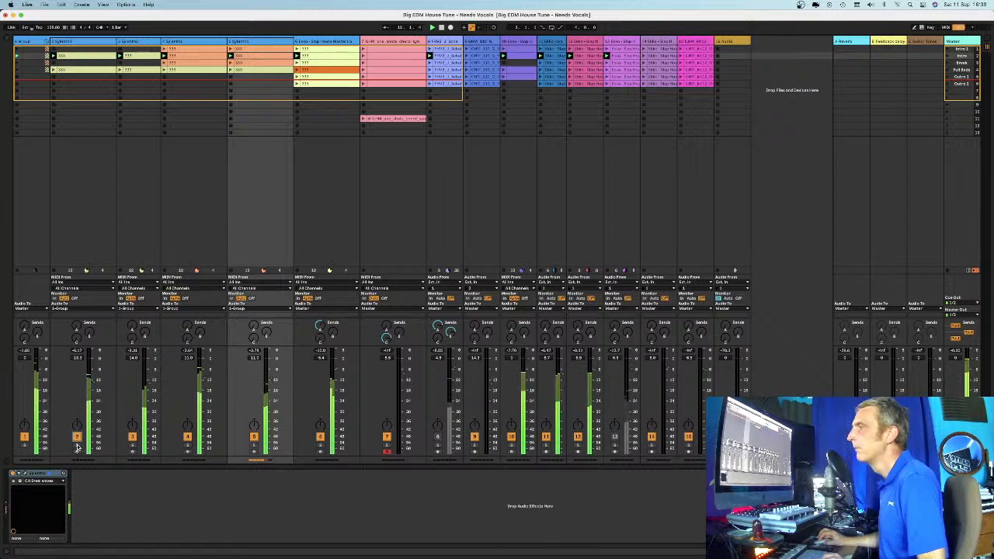
click(24, 445)
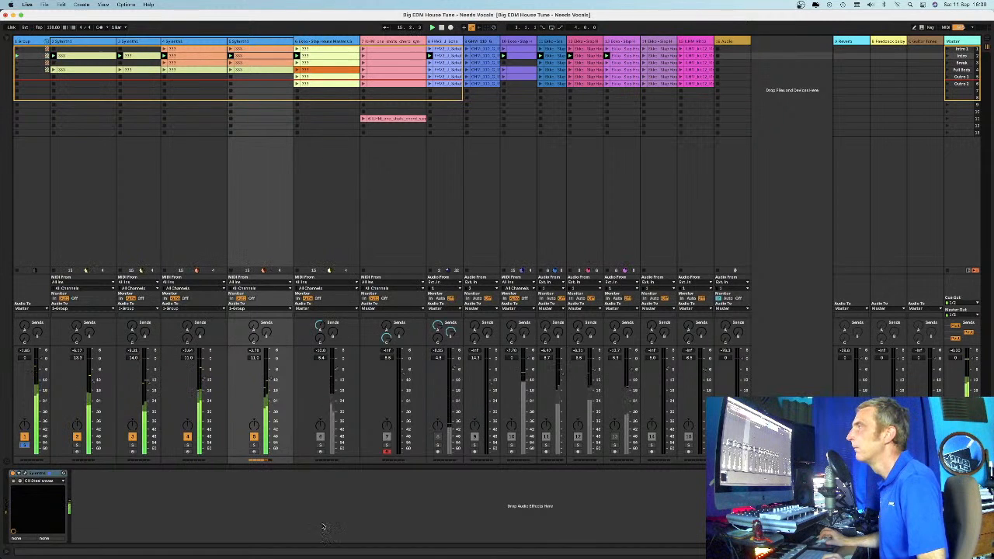
click(320, 447)
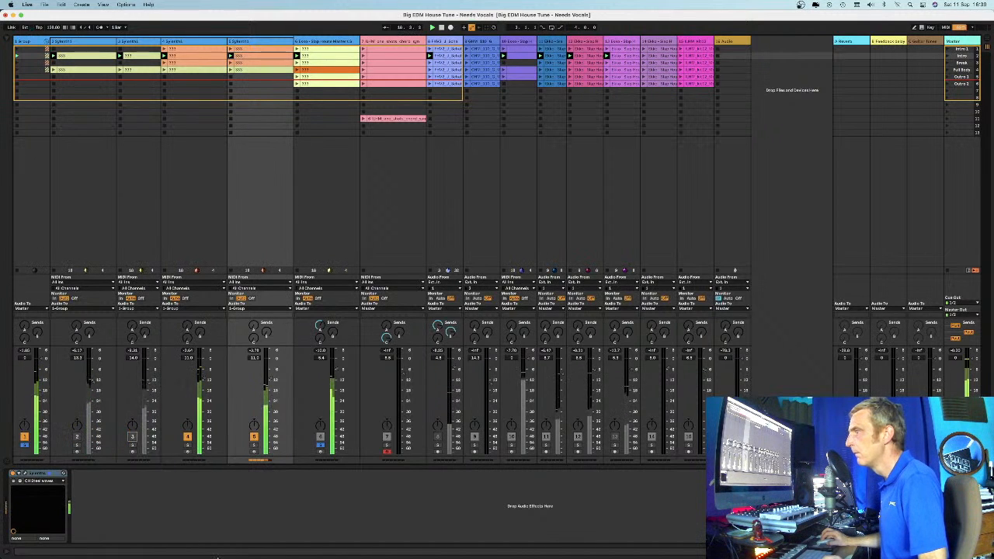
Switch to the CryptoTab browser, lower the mining speed and return to Ableton Live
click(250, 547)
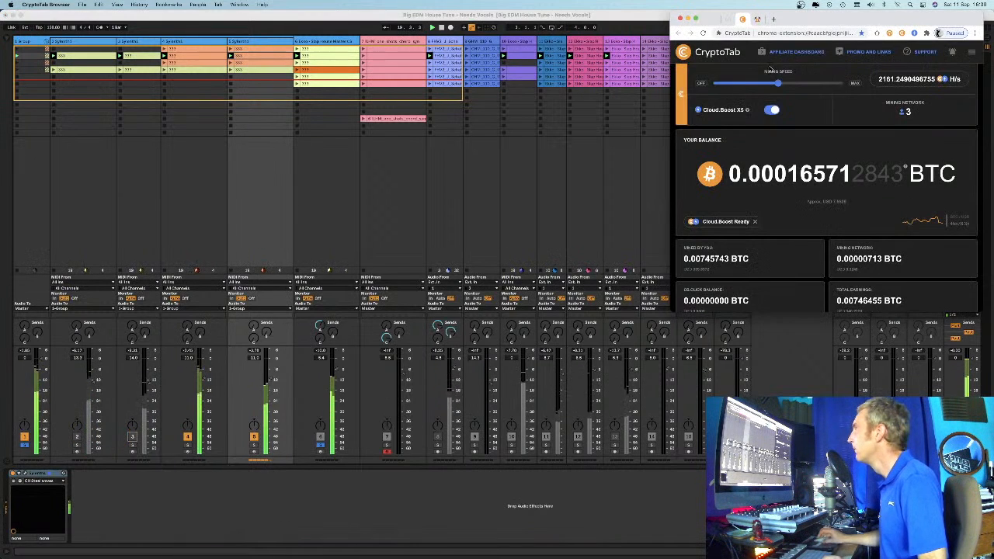
click(737, 83)
click(636, 17)
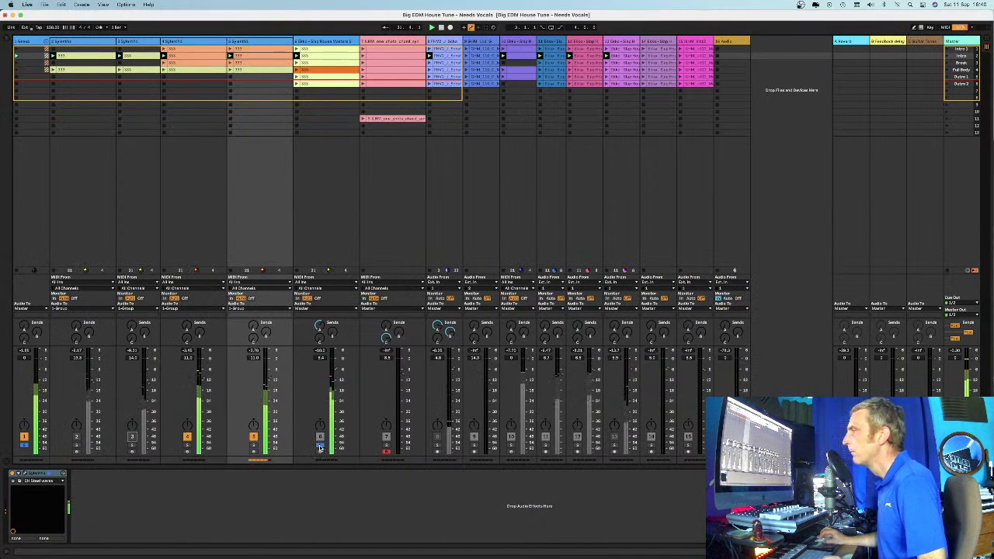
Mute tracks 4 and 5, reactivate track 2, open its Sylenth1 window and clear the group and track 6 solos
click(187, 438)
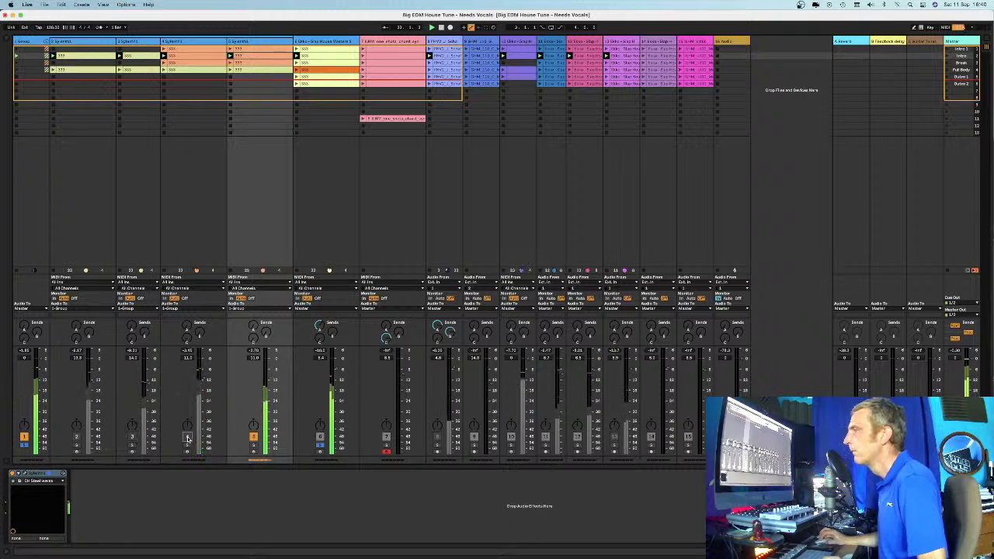
click(77, 437)
click(75, 43)
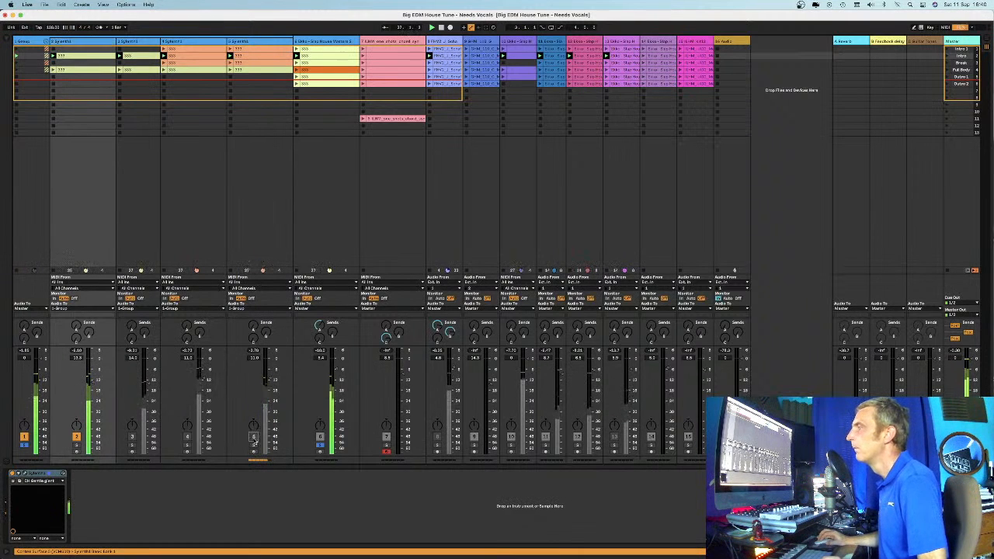
click(26, 474)
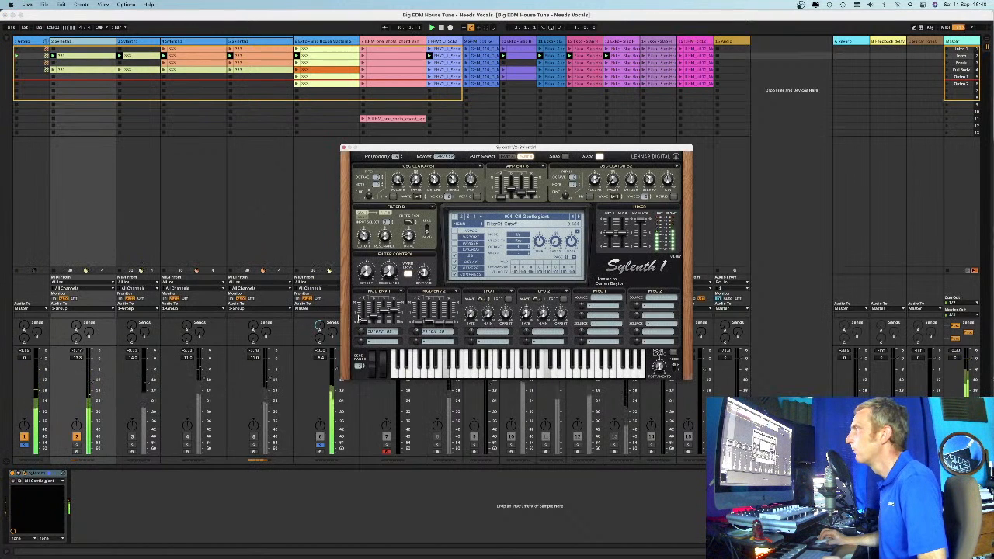
click(319, 448)
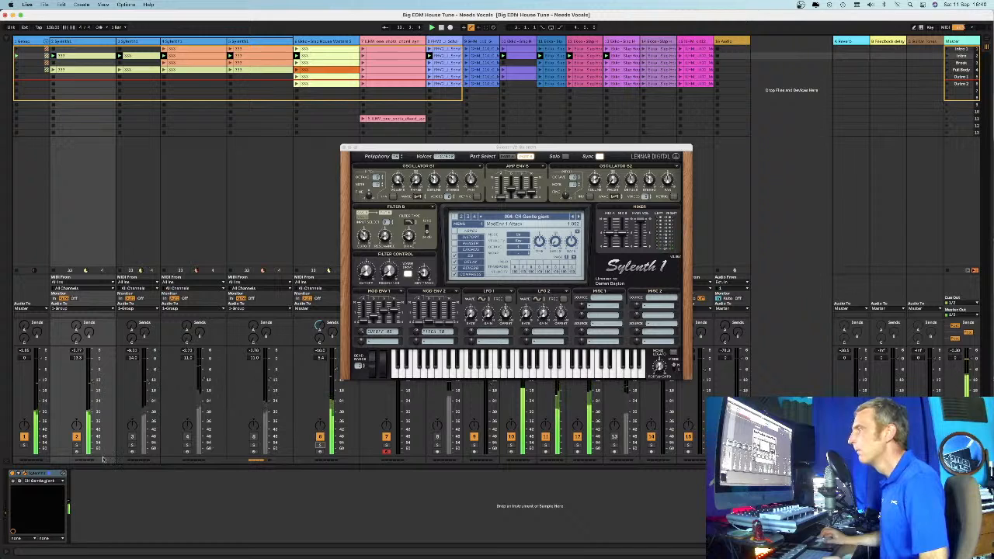
Try track 5 briefly, reactivate track 4, and audition tracks 4 and 2 in solo before clearing the solos
click(253, 437)
click(253, 438)
click(187, 437)
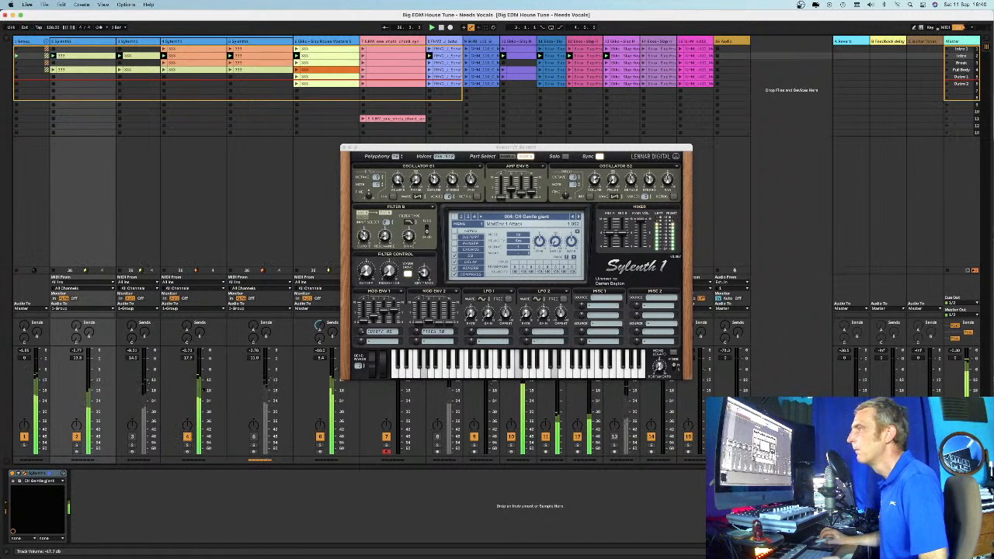
click(187, 446)
click(76, 448)
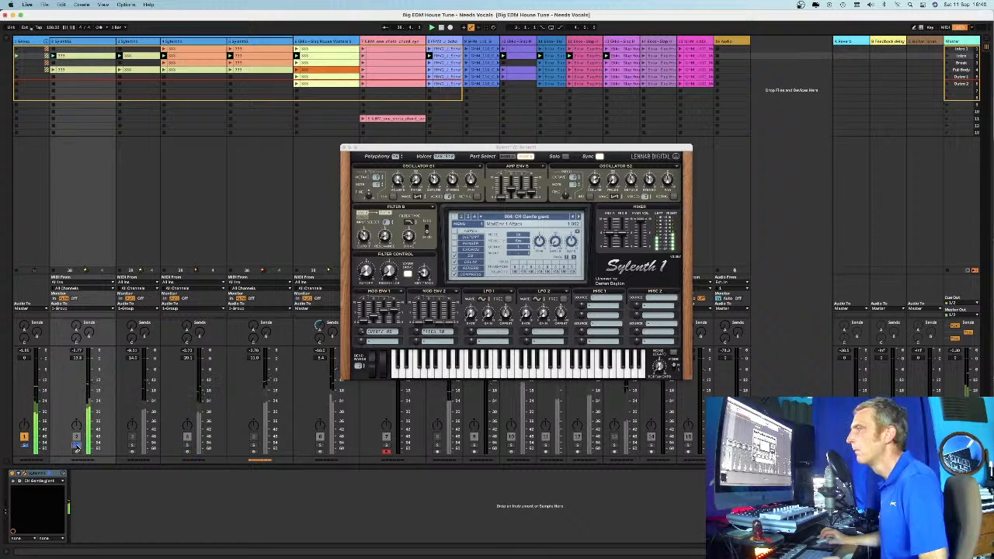
click(187, 446)
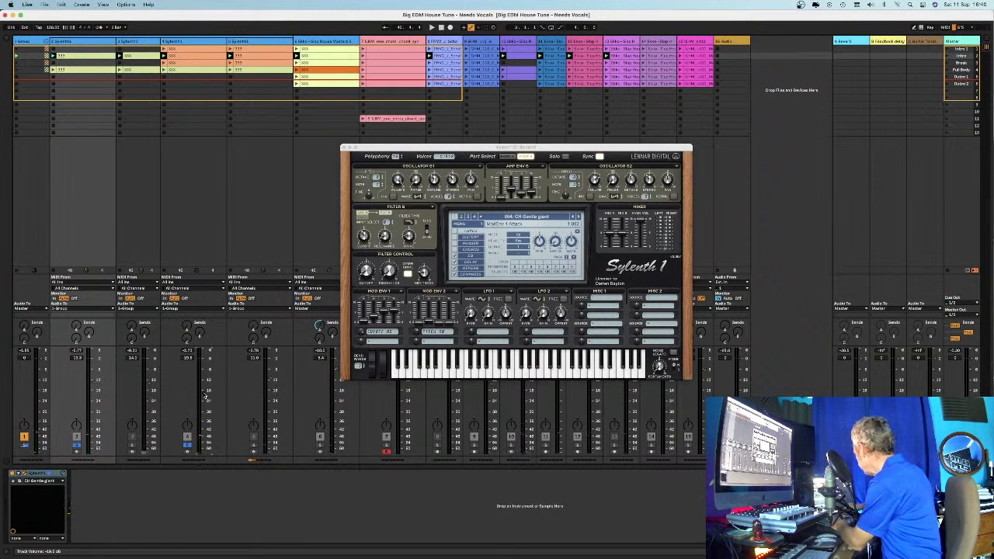
click(187, 447)
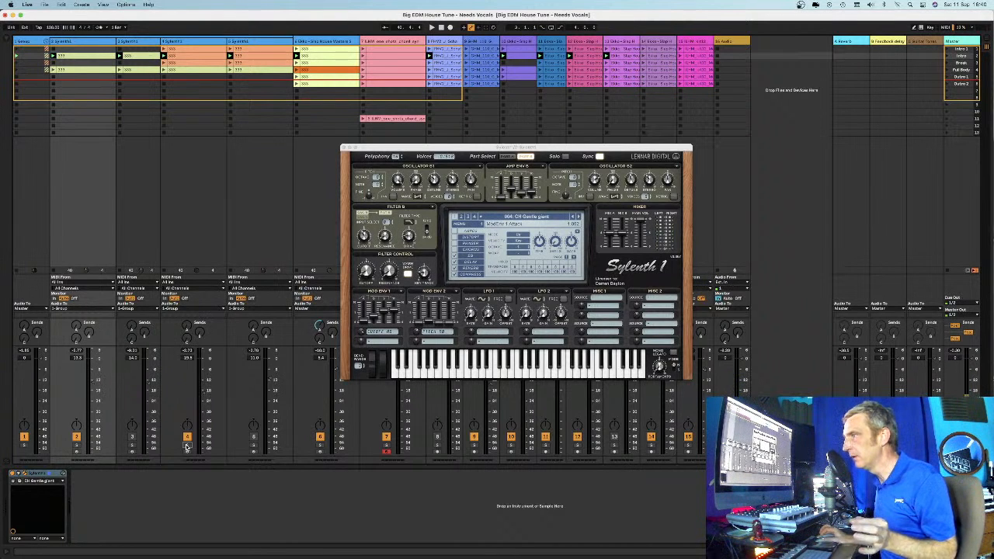
Play the scene, listen to tracks 4 and 2 in solo, clear the solos and stop playback
key(space)
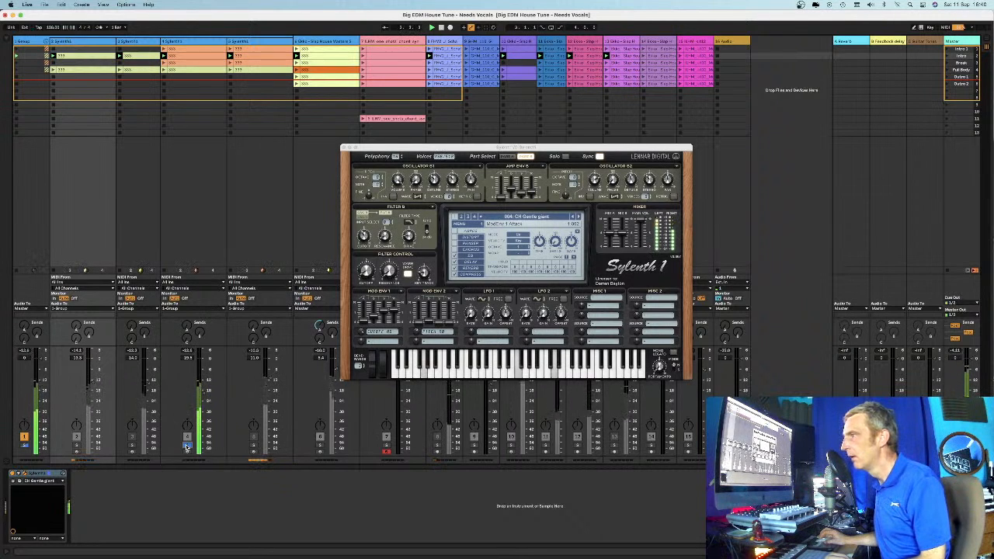
click(76, 446)
click(76, 446)
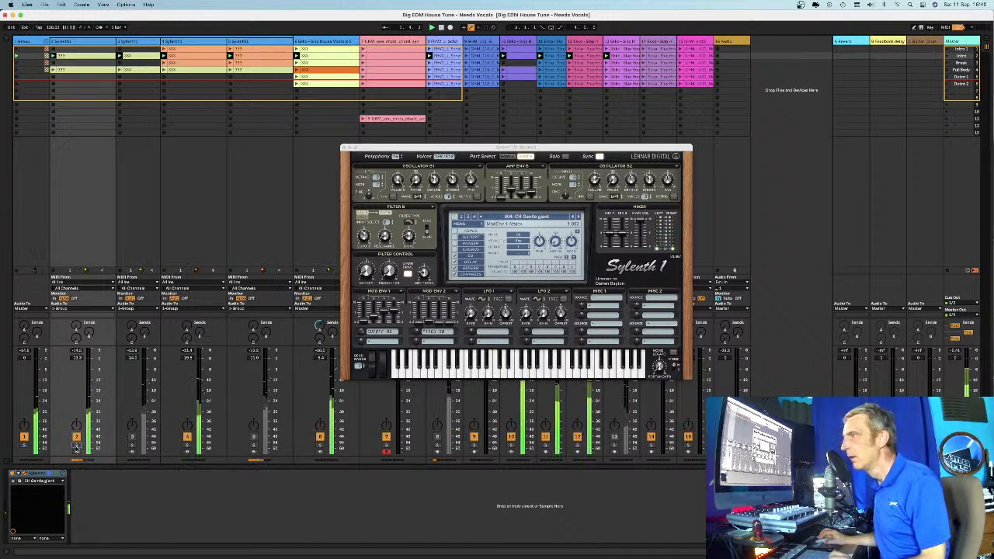
key(space)
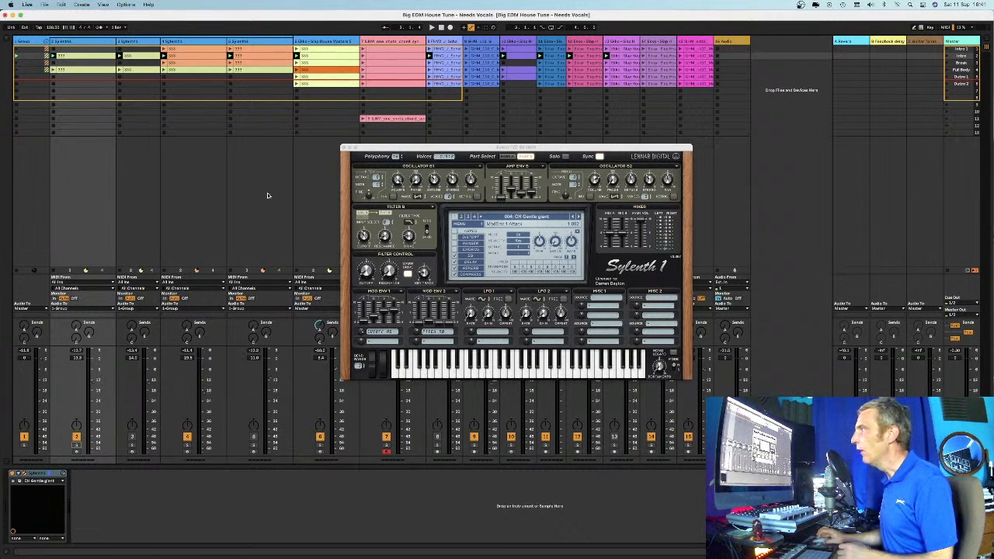
Select the House Masters bass track 6, show its Simpler sample waveform, and switch its solo on and off
drag(413, 149, 523, 142)
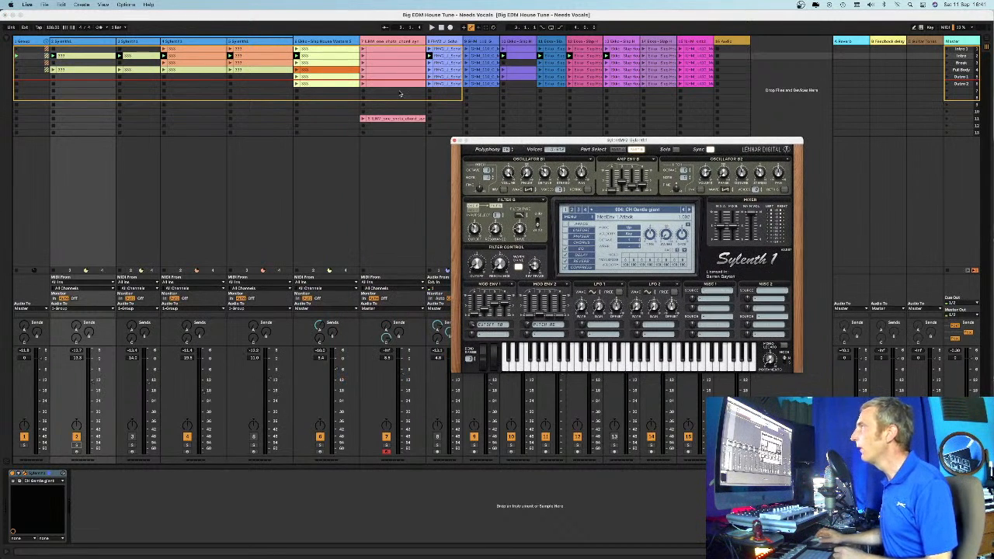
click(340, 44)
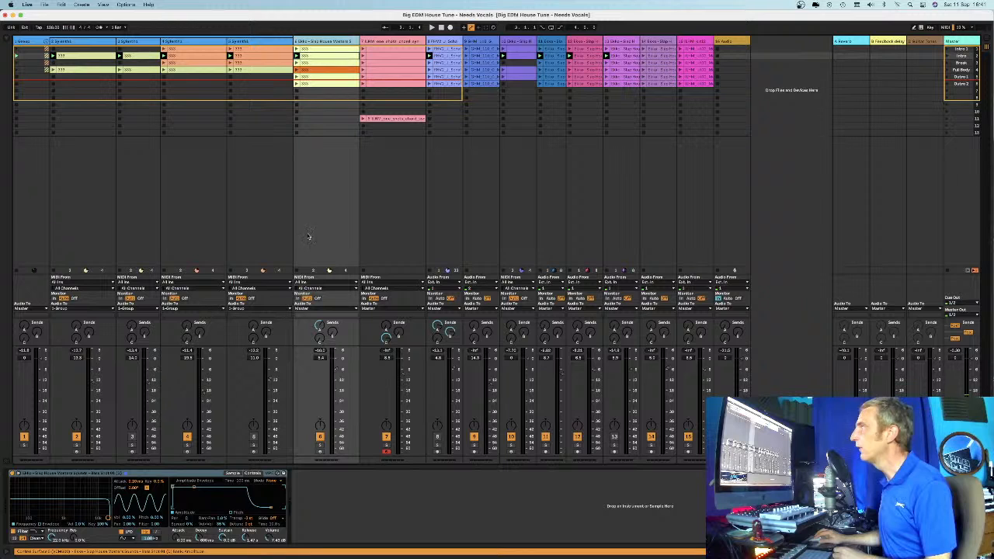
click(232, 473)
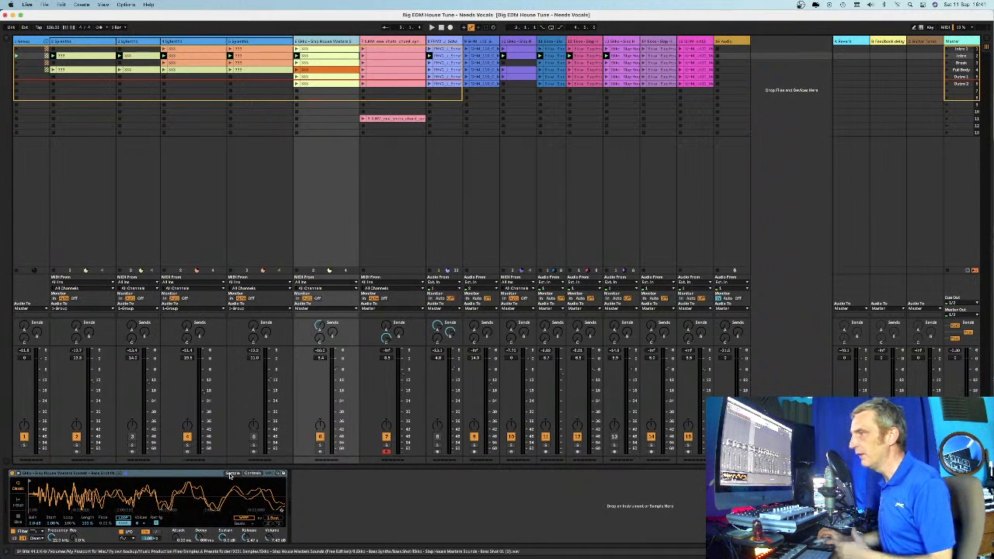
click(320, 449)
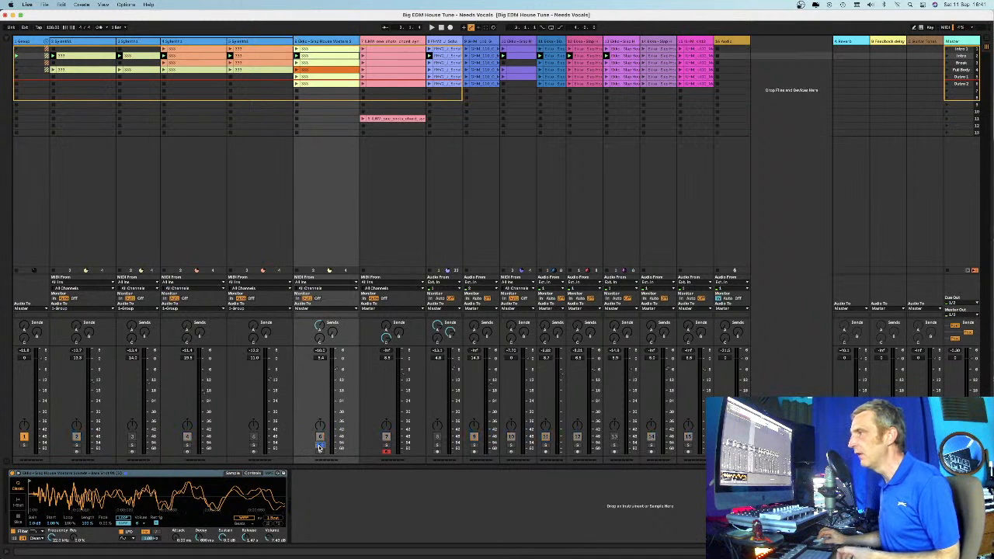
click(319, 448)
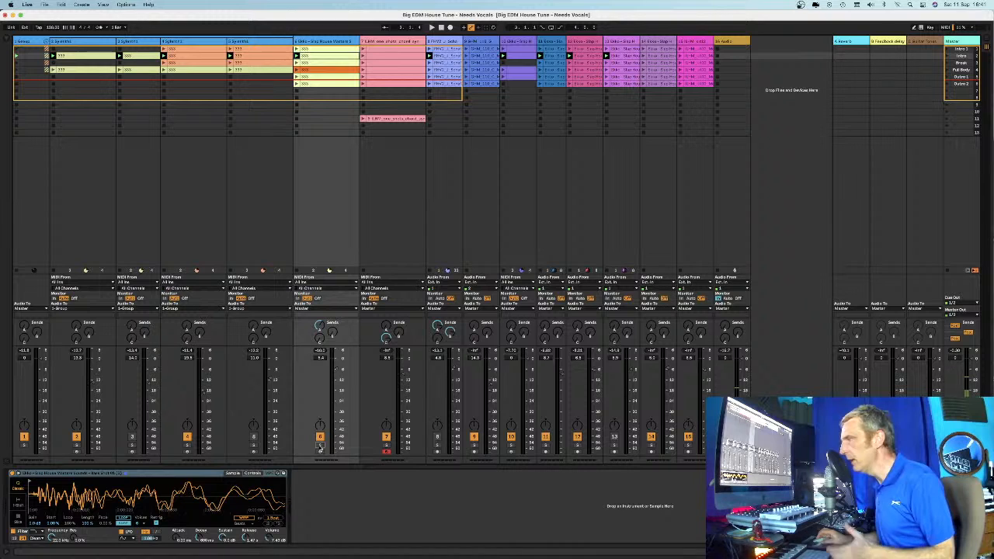
Solo track 6 with drum tracks 10 and 11, and compare its Reverb send fully off and raised again
click(319, 448)
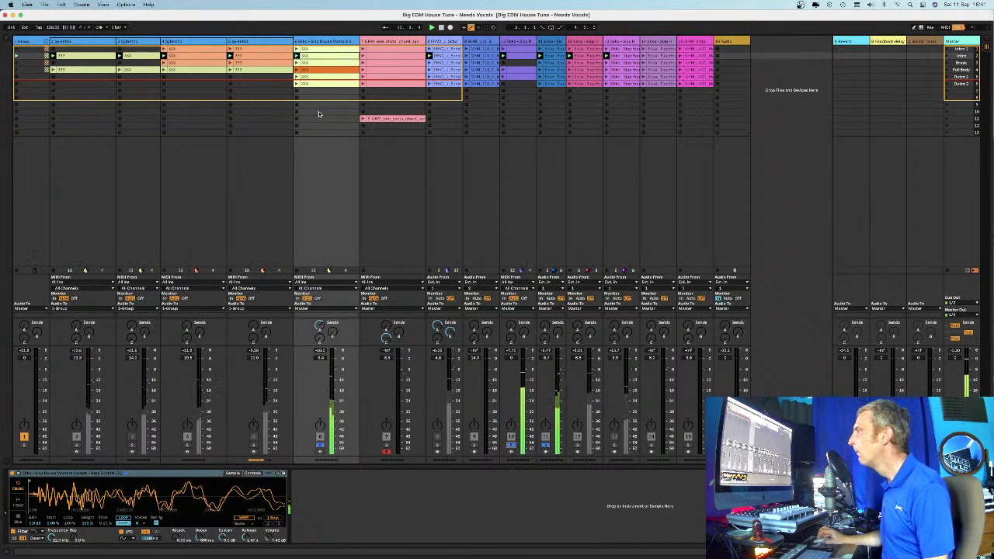
drag(324, 328, 324, 373)
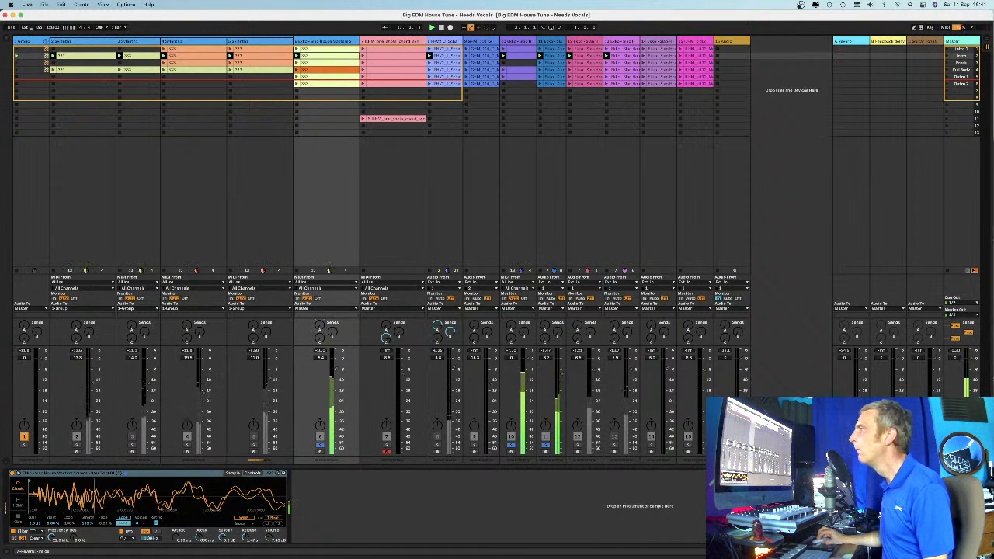
drag(319, 326, 319, 317)
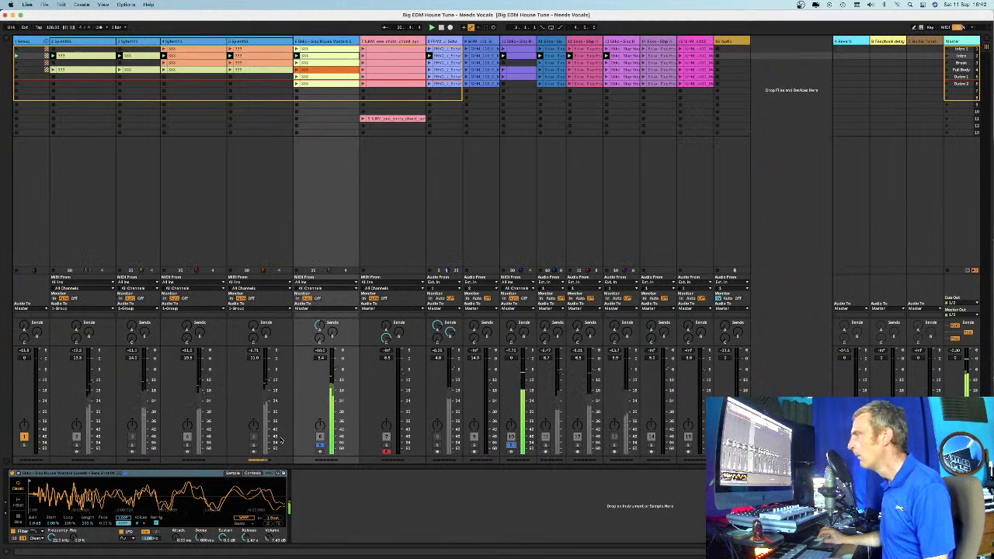
Solo track 4, raise its Reverb and Guitar Tones sends, and view the Guitar Tones and Feedback delay return effects
click(187, 446)
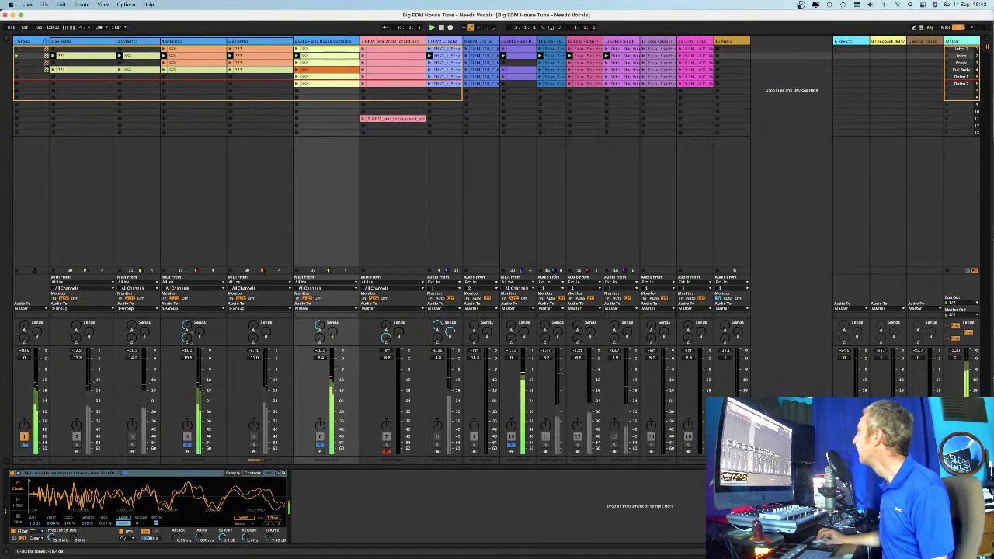
click(919, 41)
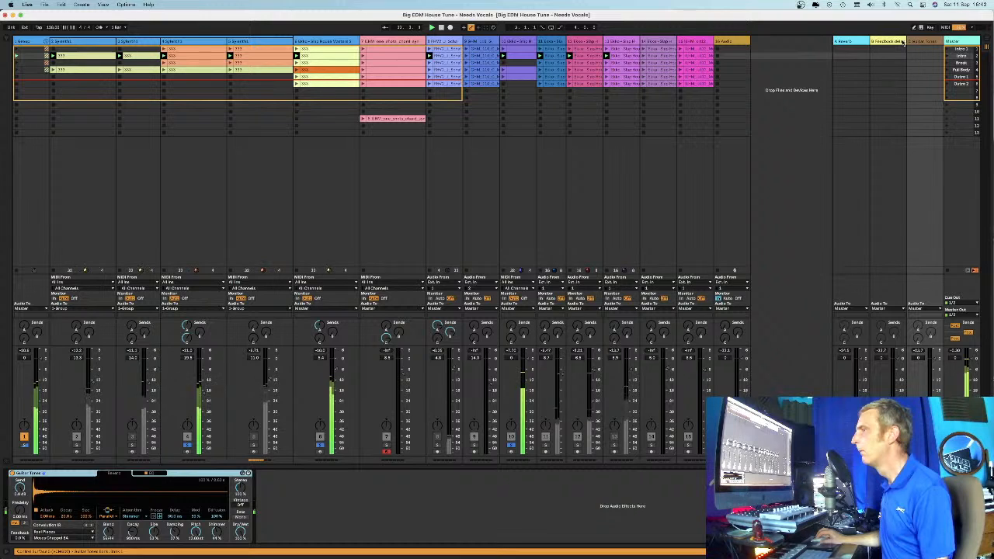
click(886, 42)
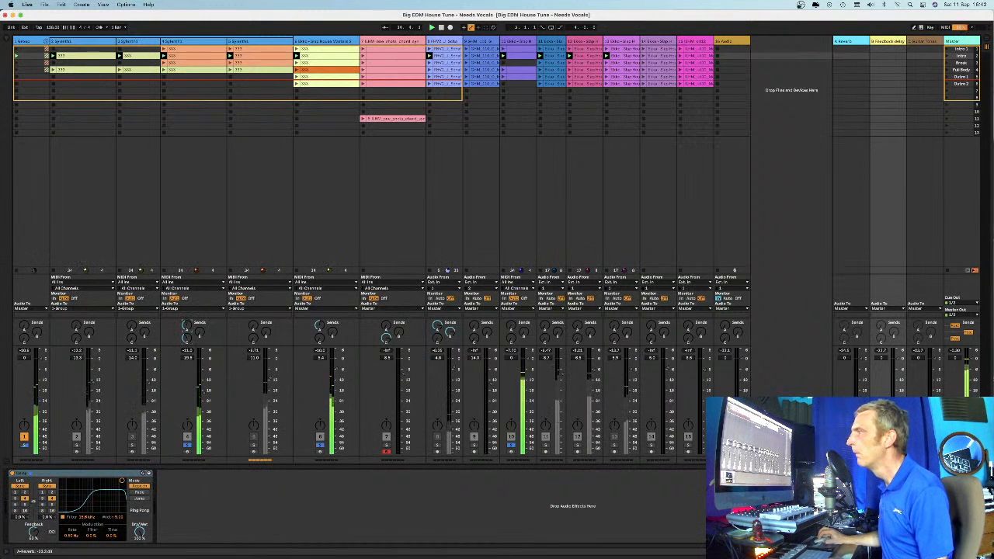
Raise track 4's Feedback delay send, and audition track 2 in solo while adjusting its Sylenth1 filter cutoff
drag(199, 334, 199, 328)
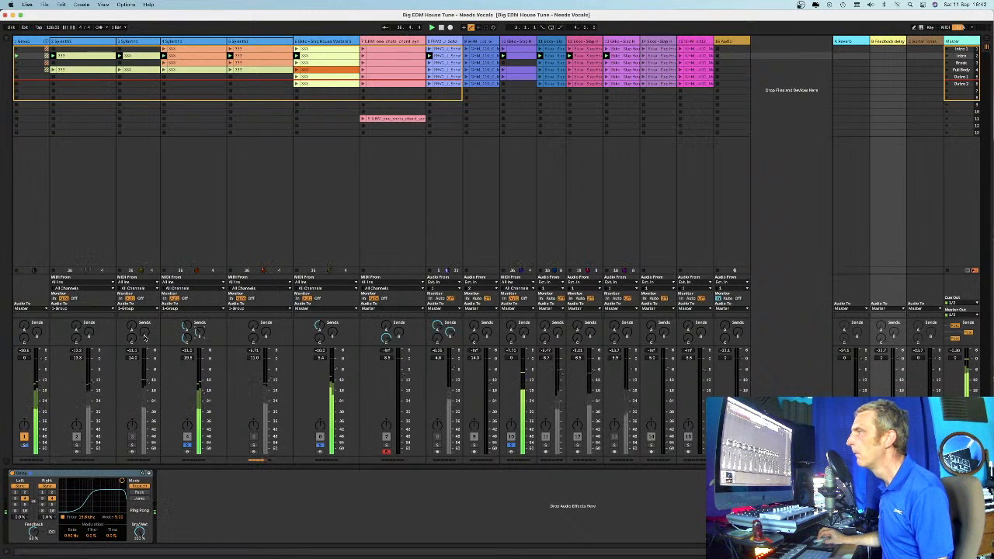
click(77, 446)
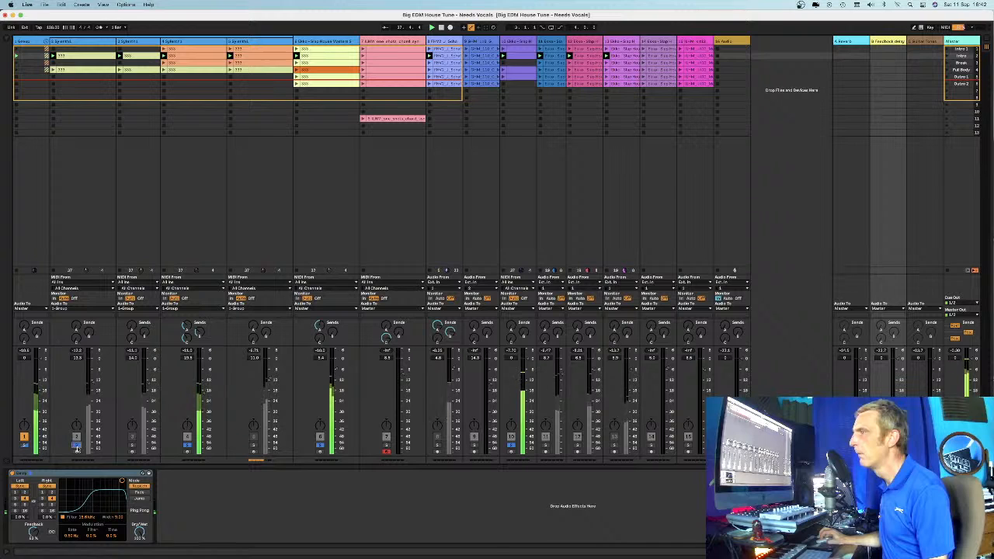
click(76, 42)
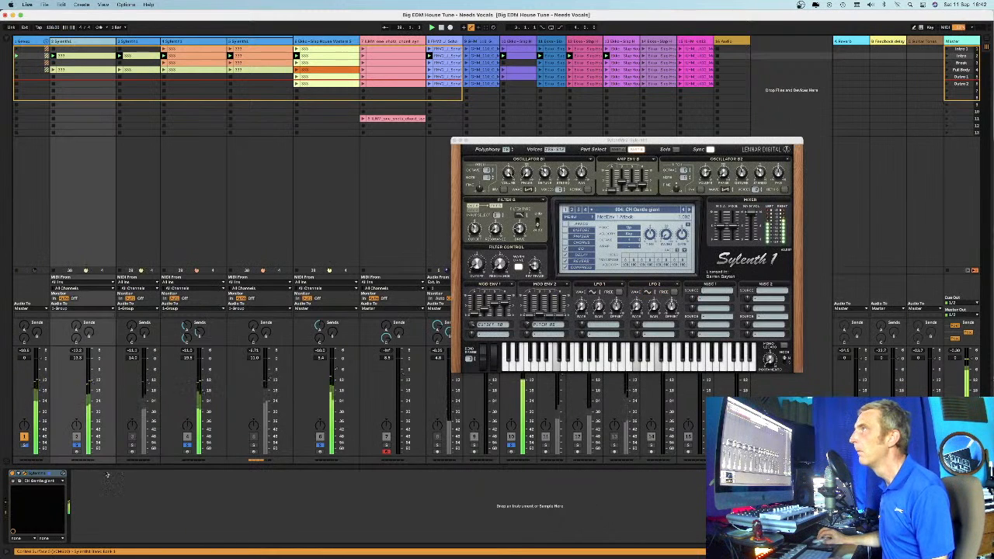
mouse_move(476, 264)
mouse_down()
mouse_move(476, 242)
mouse_move(473, 265)
mouse_up()
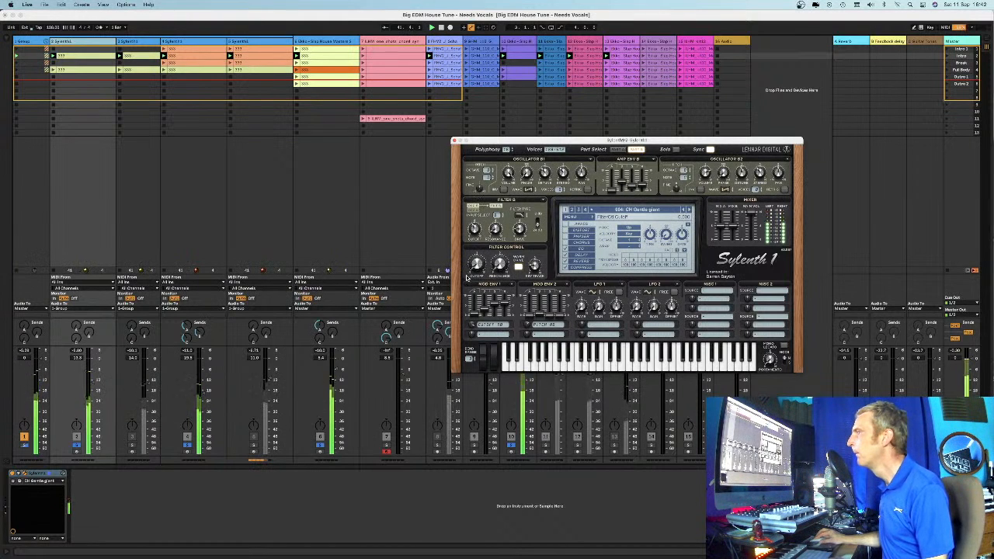
click(318, 445)
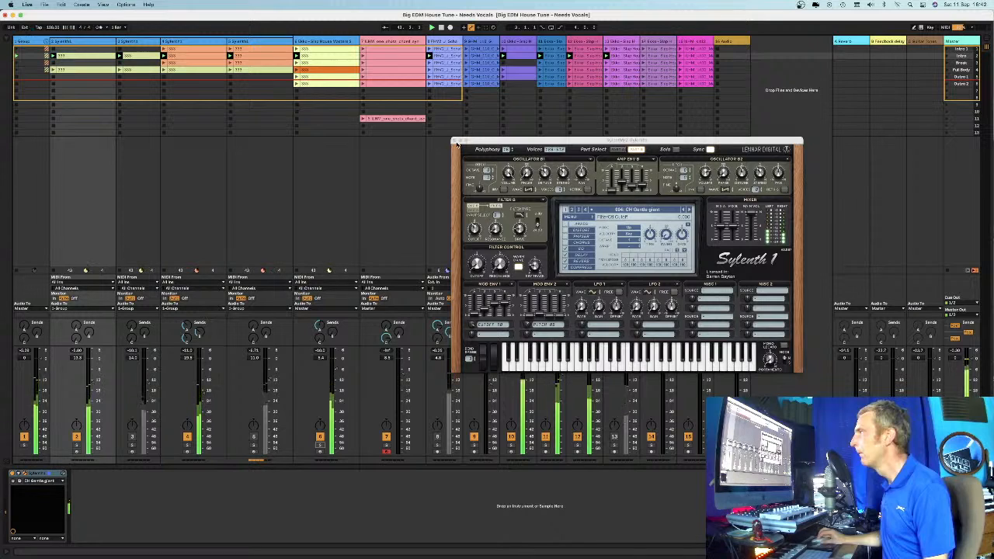
click(455, 141)
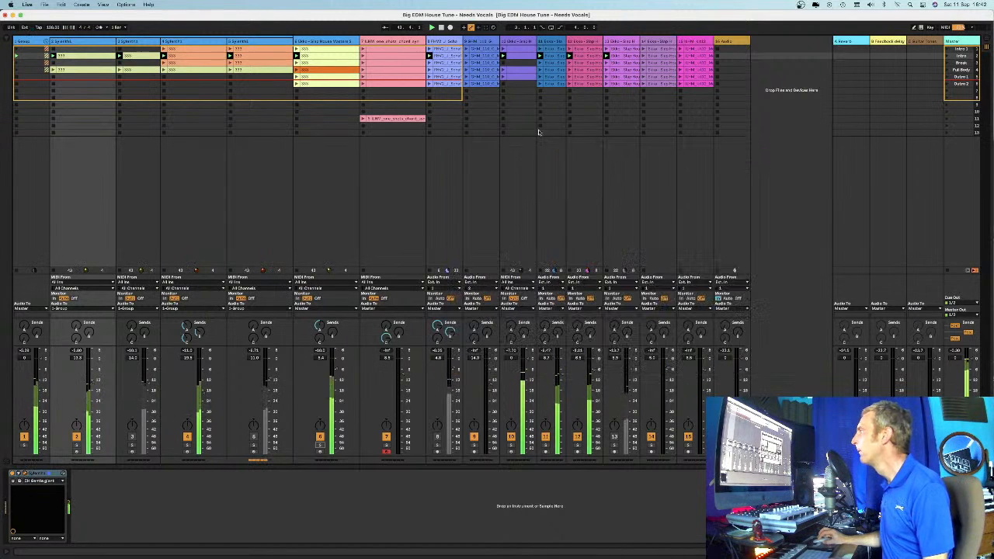
Launch the Full Body scene and audition tracks 11, 9, 13, 12 and 15 in solo
click(949, 70)
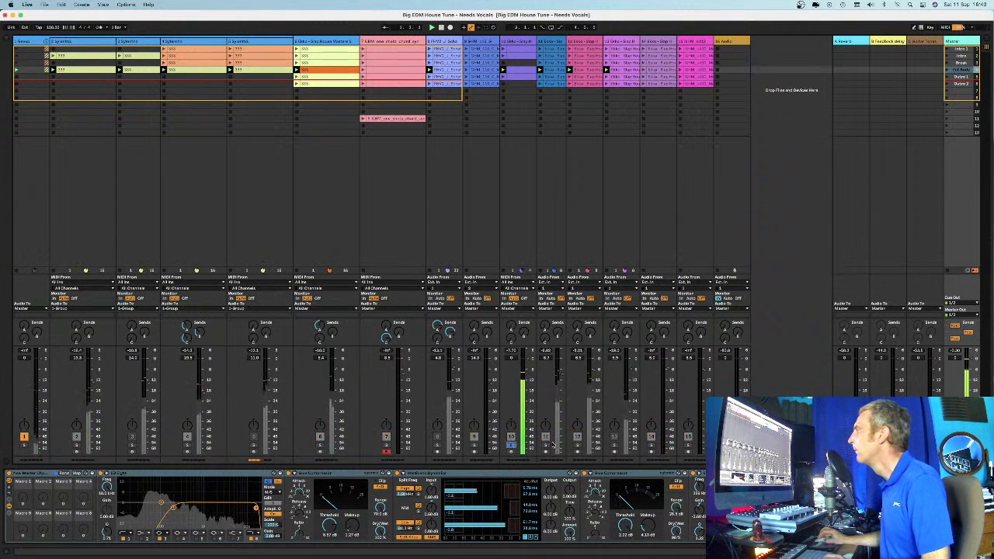
click(546, 445)
click(475, 446)
click(613, 445)
click(578, 446)
click(688, 446)
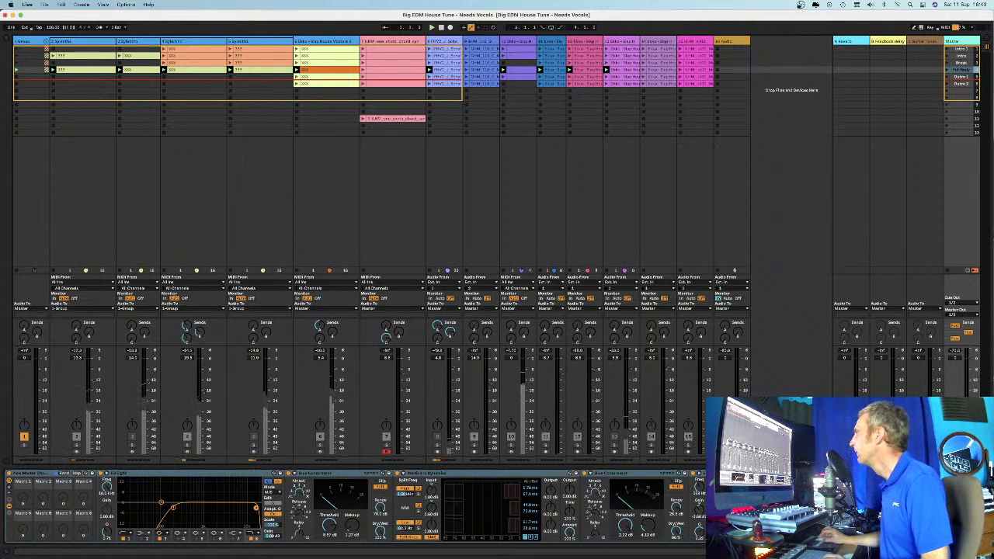
Solo track 7, launch its Full Body clip to hear it alone, and clear the solo
click(387, 446)
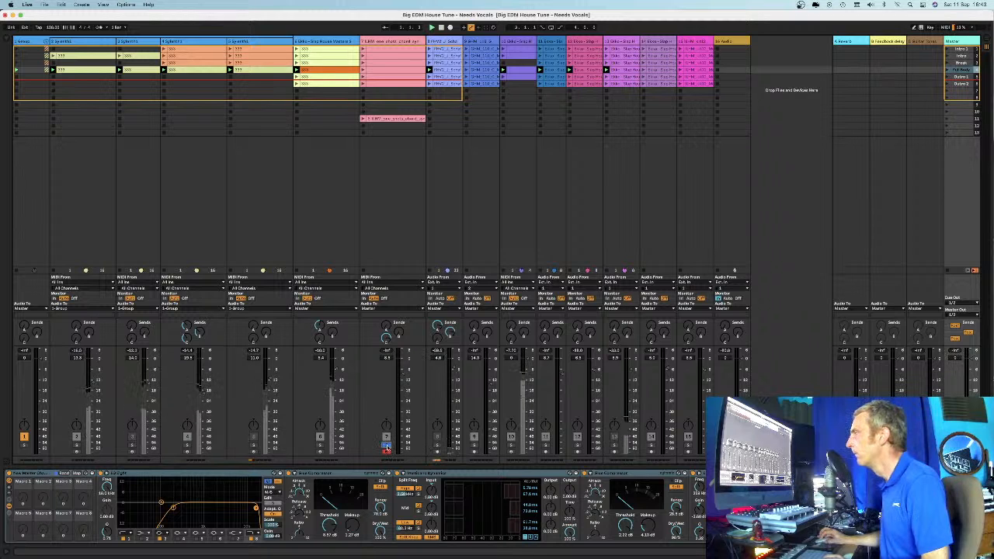
click(362, 71)
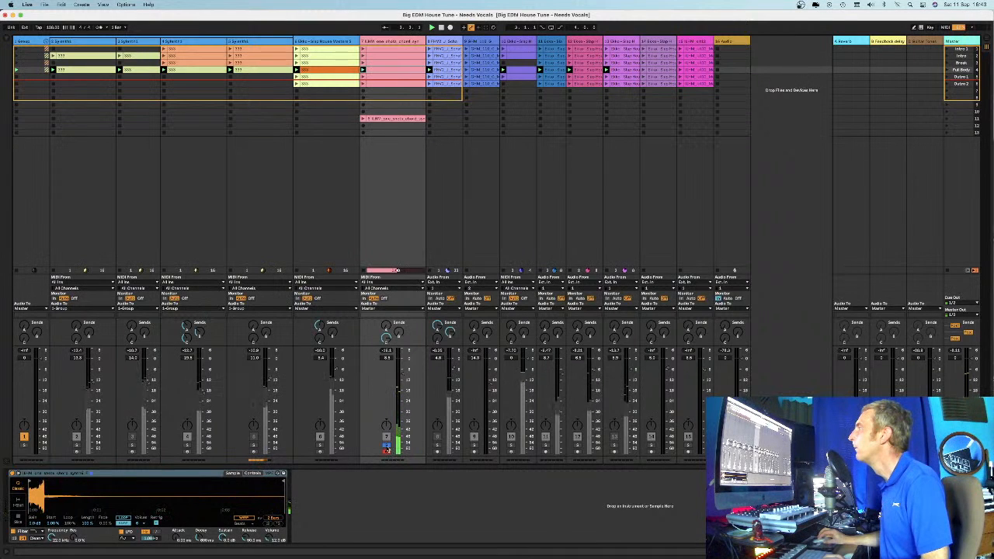
click(386, 446)
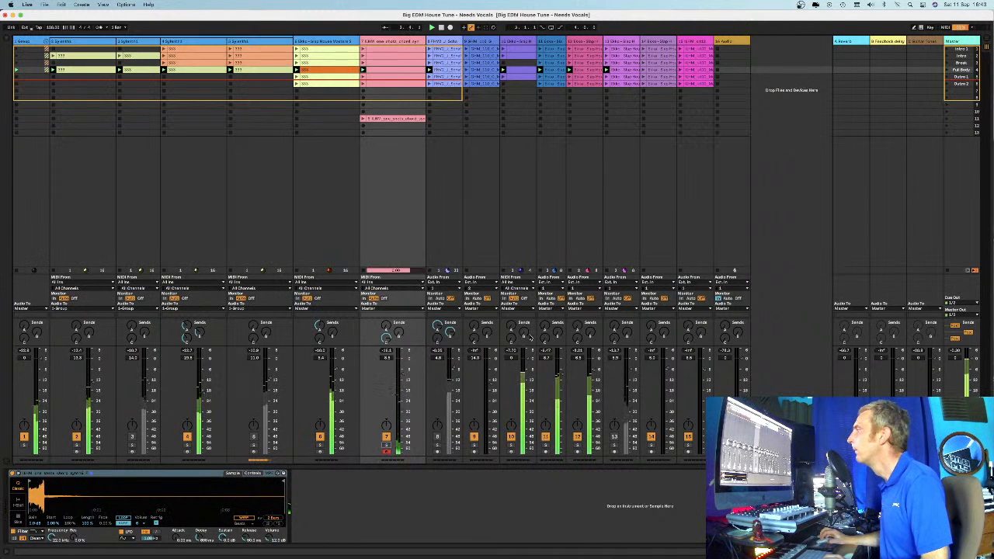
Relaunch the Full Body scene together with the Full Body clips on tracks 7 and 6
click(950, 70)
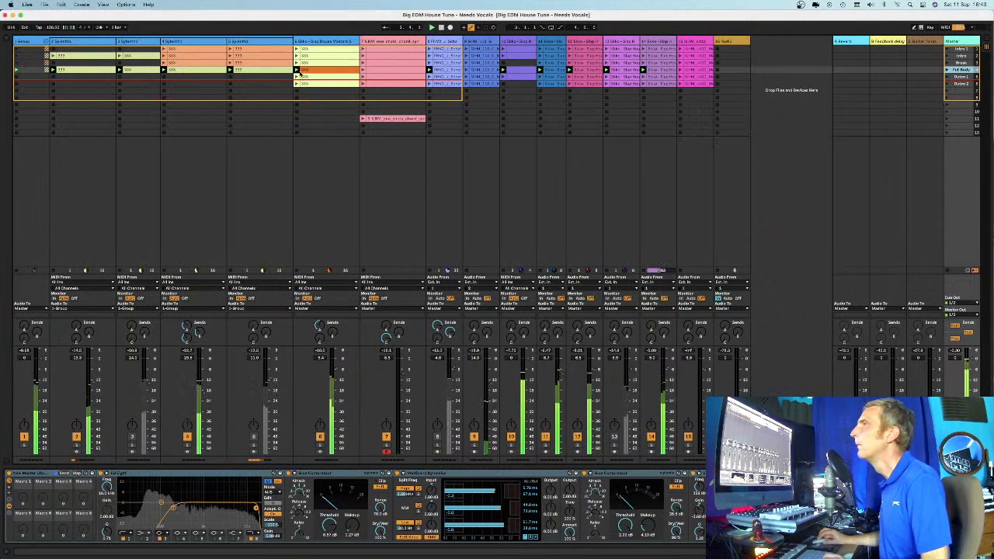
click(362, 70)
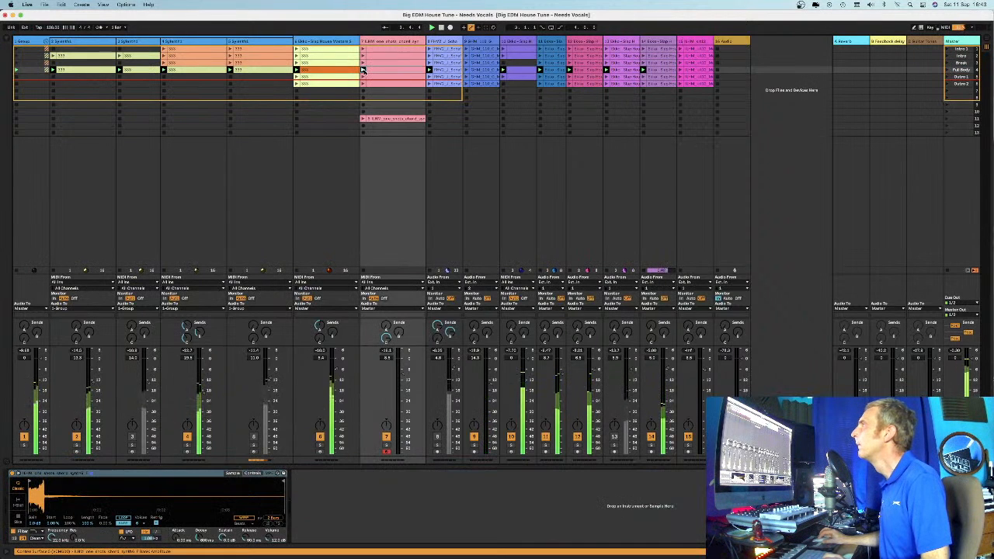
click(296, 70)
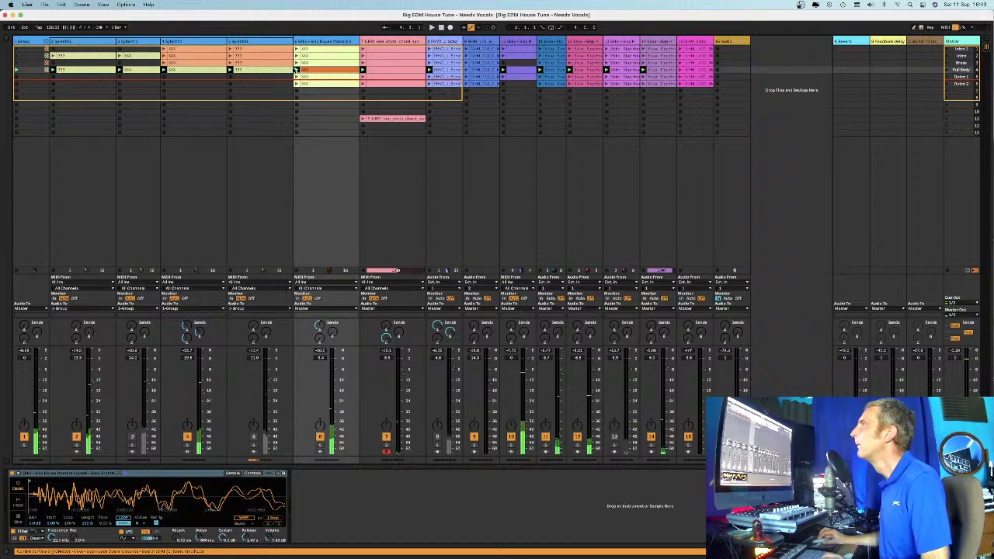
Listen to track 9's Full Body clip in solo, launching the clip again
click(472, 71)
click(475, 445)
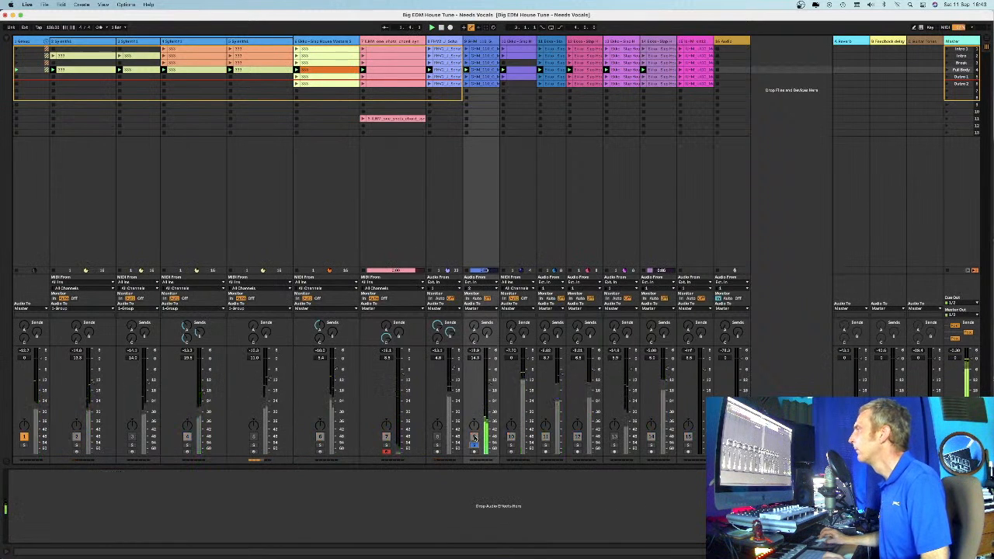
click(466, 70)
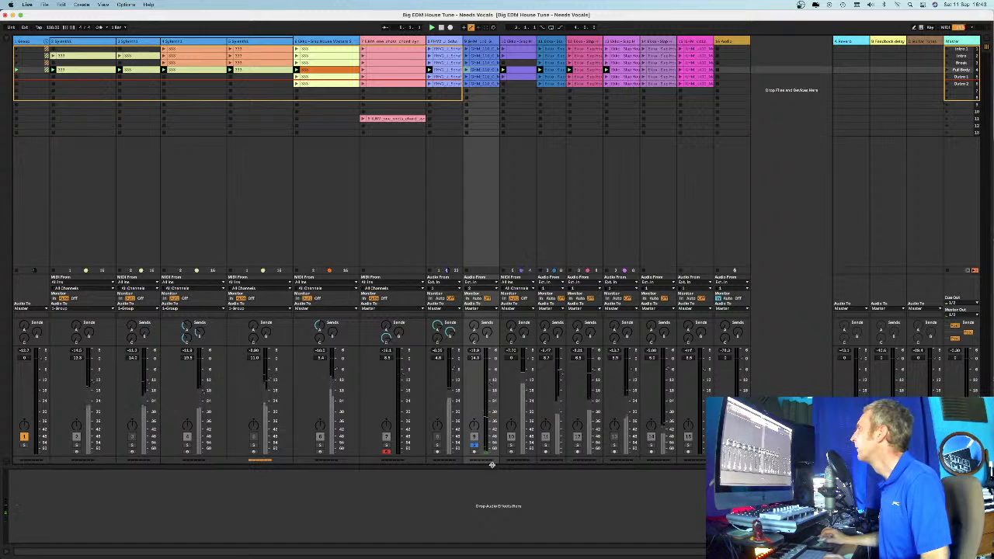
Audition tracks 11 to 15 in solo one after another, and return to track 14 with its Full Body clip
click(545, 447)
click(577, 446)
click(614, 447)
click(651, 446)
click(688, 447)
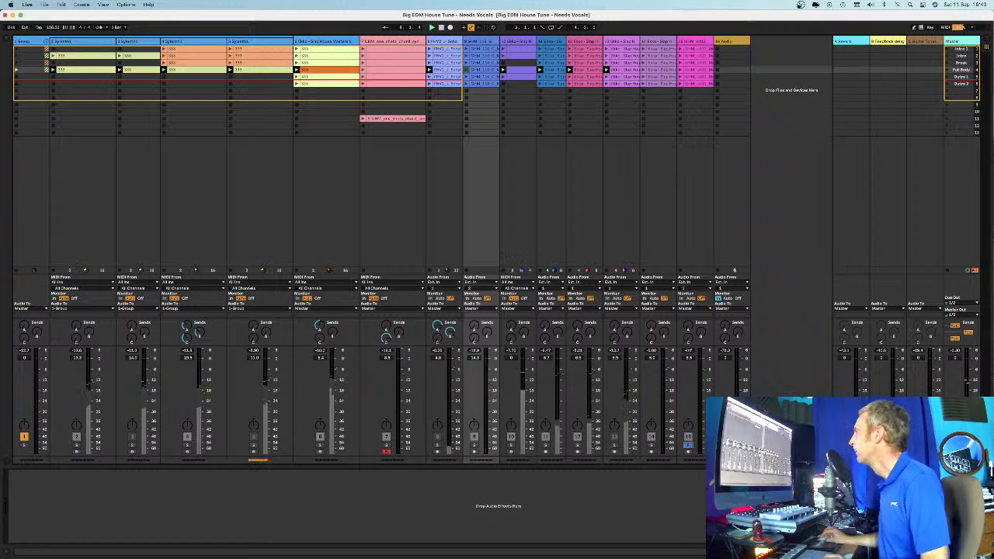
click(651, 446)
click(652, 70)
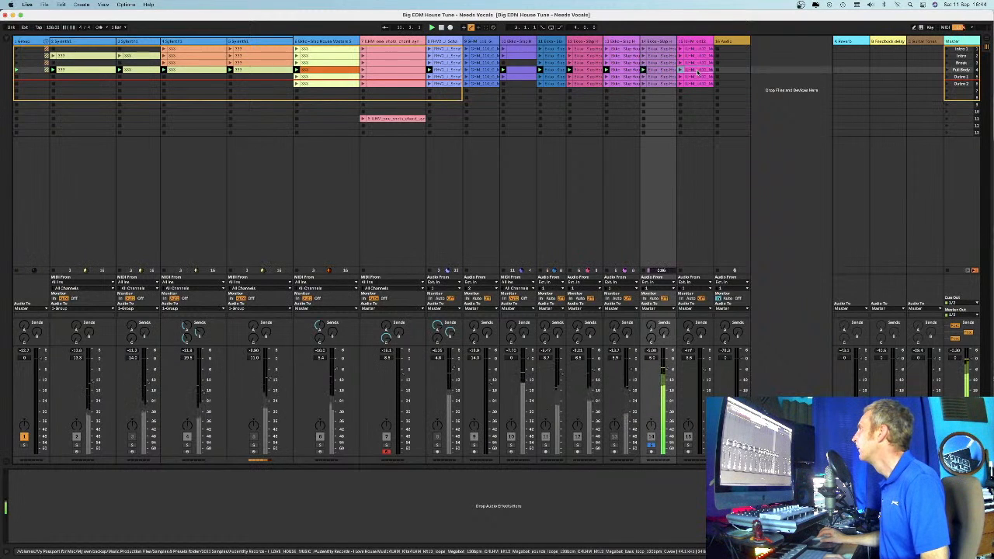
Solo track 15's Full Body clip, open its waveform, toggle playback and clear the solo
click(689, 449)
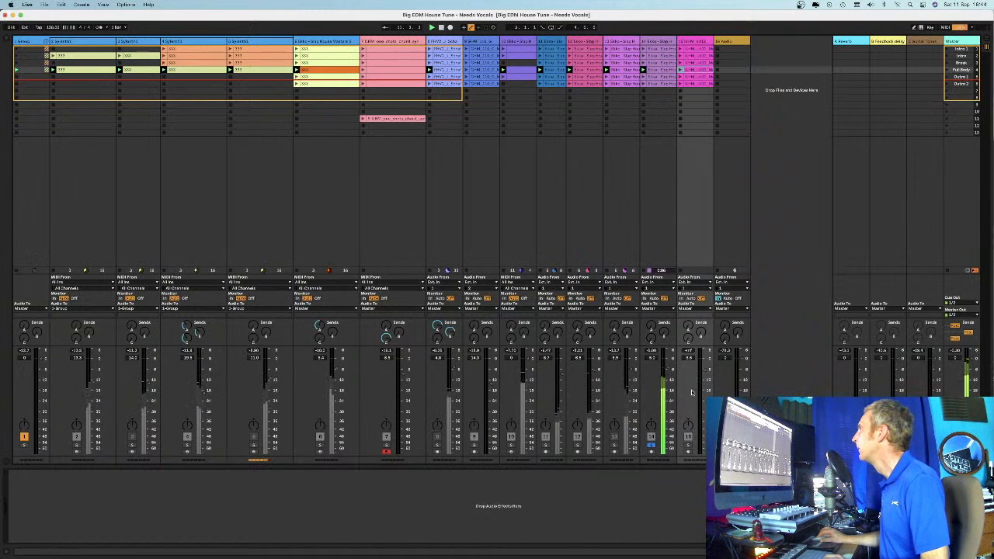
click(701, 71)
double_click(693, 70)
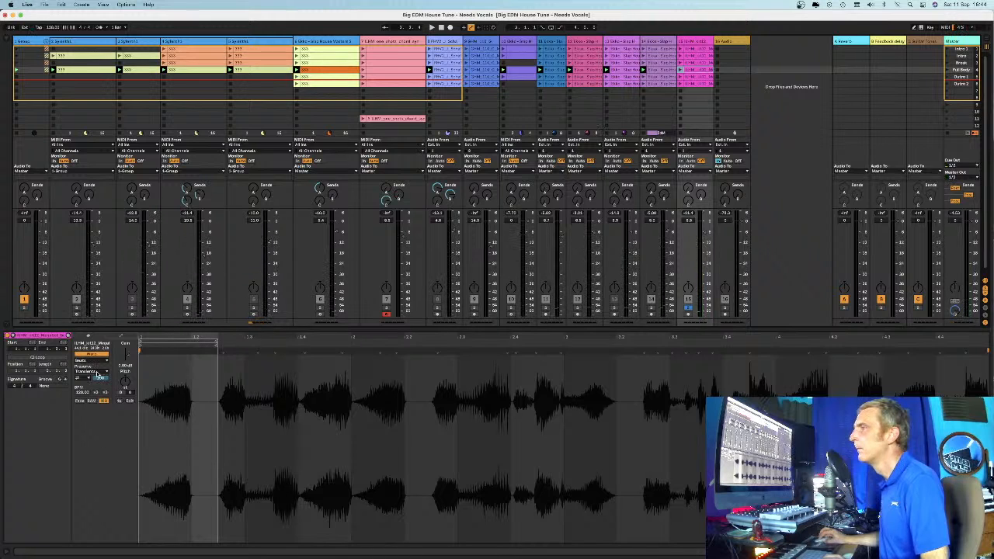
click(237, 364)
key(space)
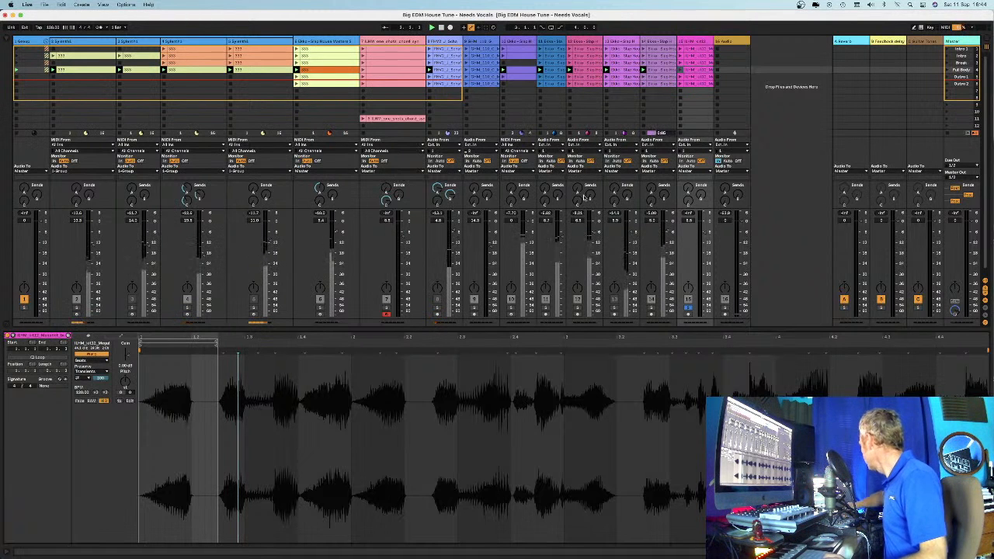
click(688, 309)
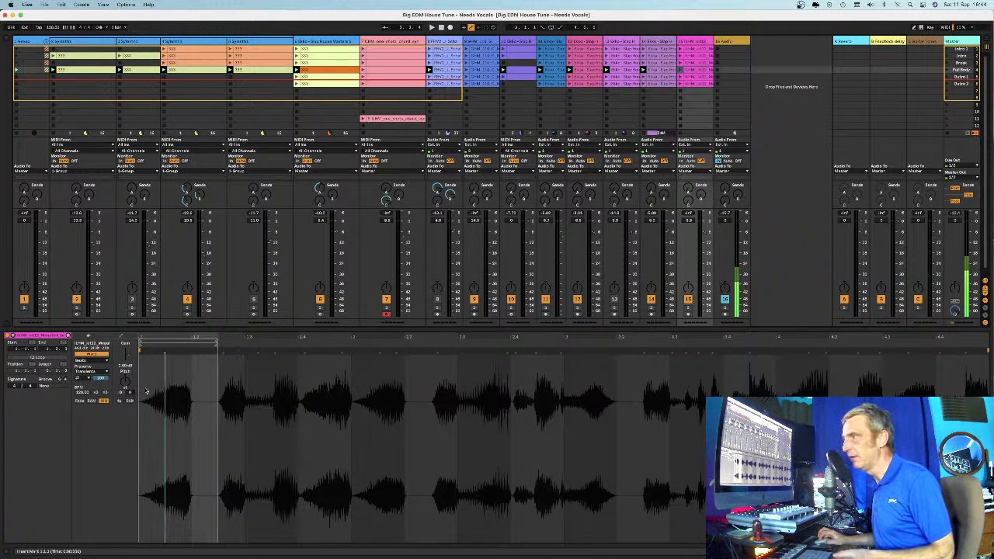
Extend the loop brace of track 15's clip to about bar 3 and start playback
click(257, 398)
click(361, 389)
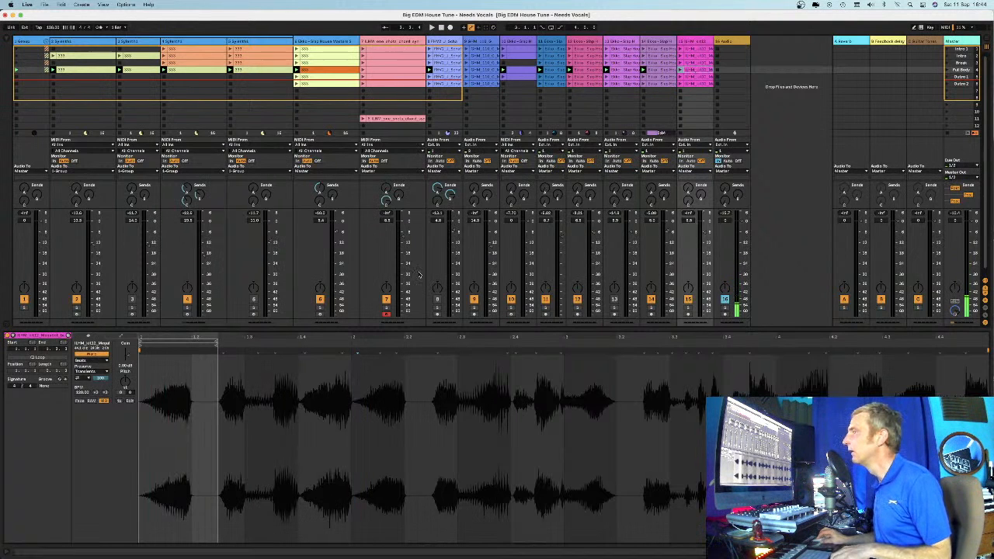
mouse_move(215, 340)
mouse_down()
mouse_move(650, 350)
mouse_move(548, 358)
mouse_move(560, 357)
mouse_up()
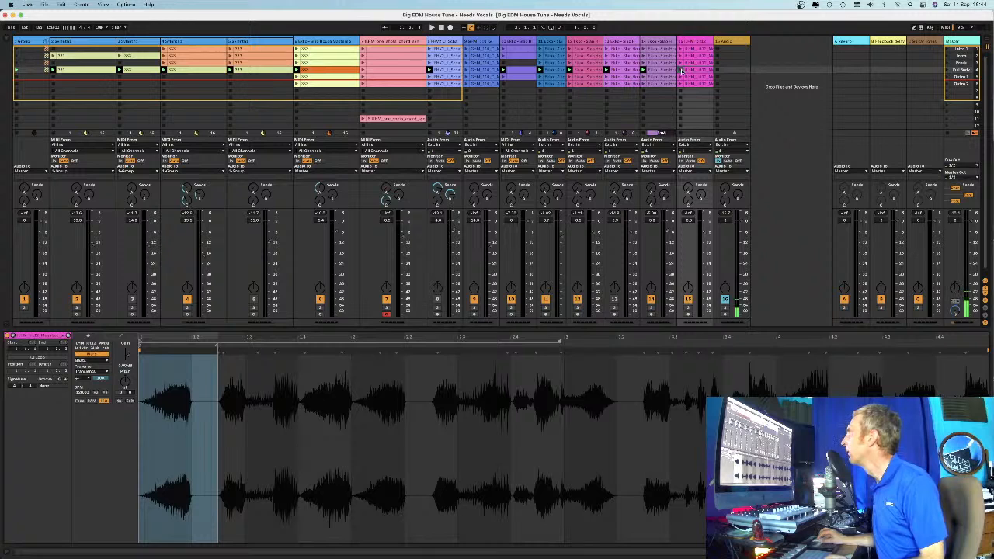
key(space)
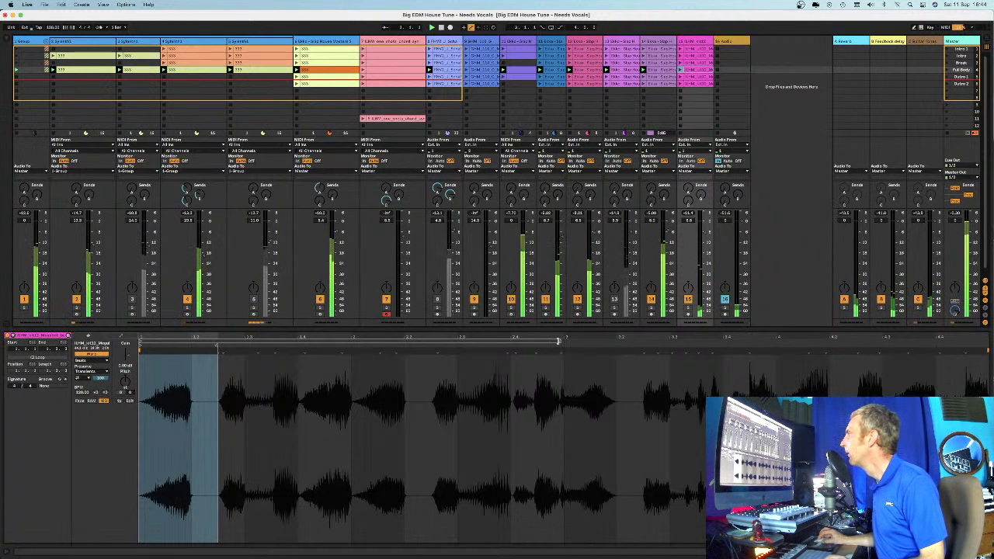
Try track 15's clip in solo with its end marker at about bar 3, then restore the short end and clear the solo
click(688, 309)
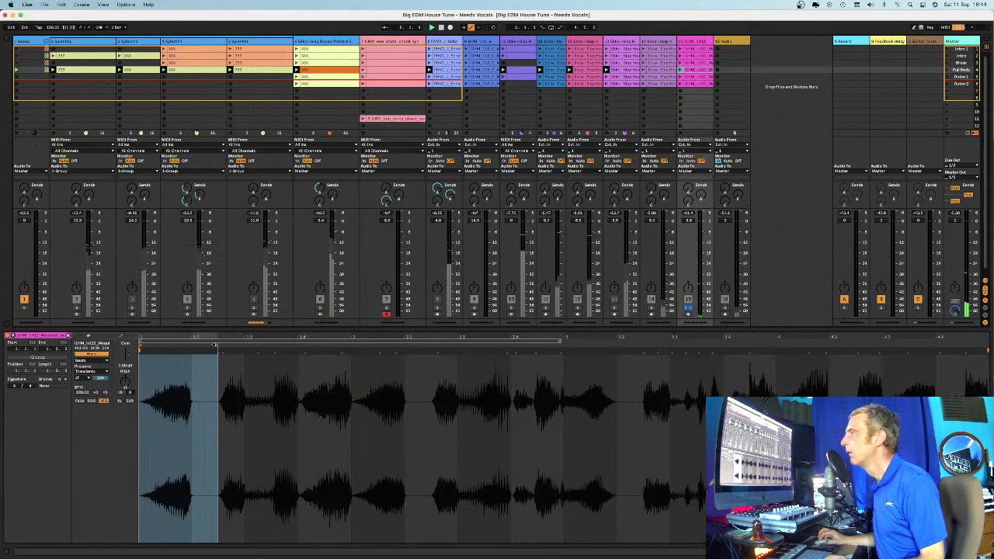
drag(215, 346, 564, 354)
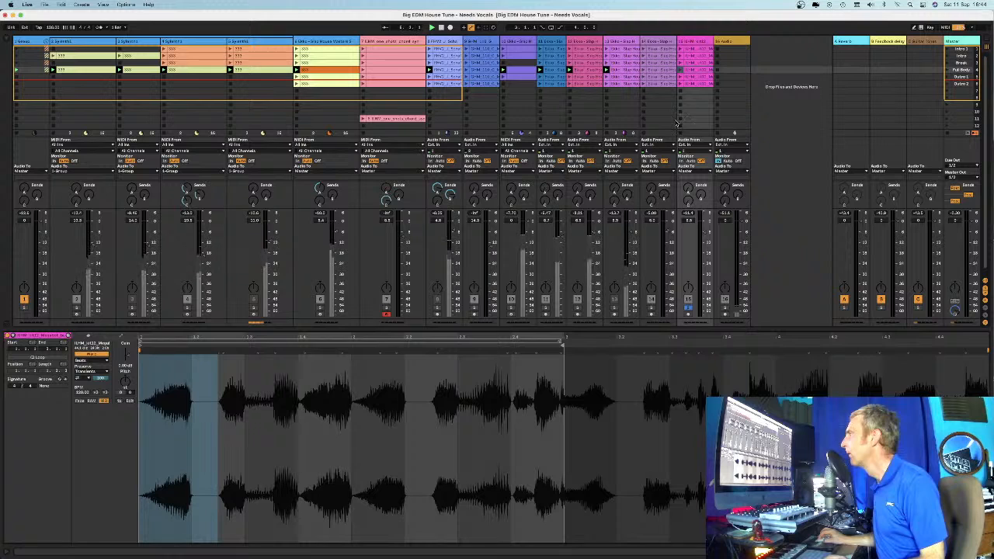
click(680, 70)
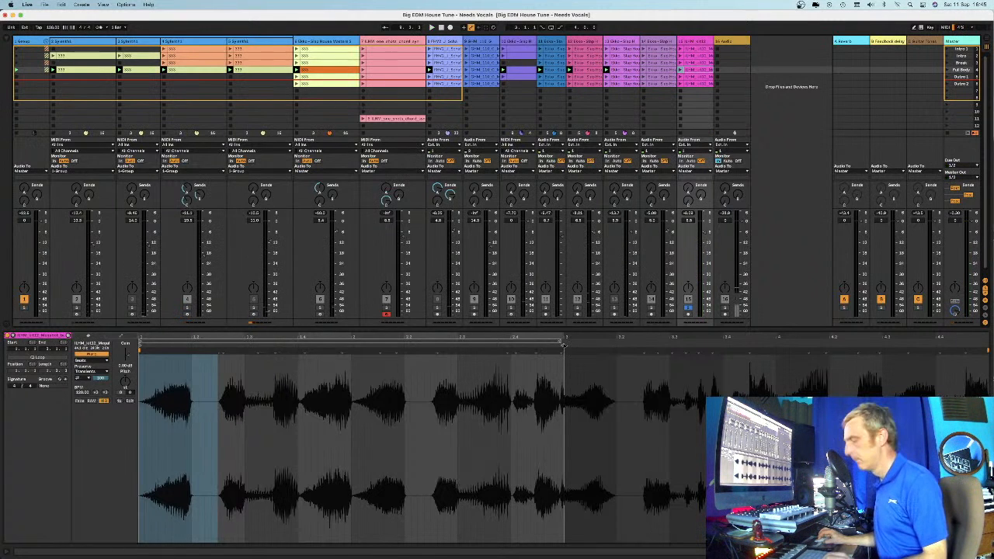
drag(562, 346, 218, 347)
click(688, 306)
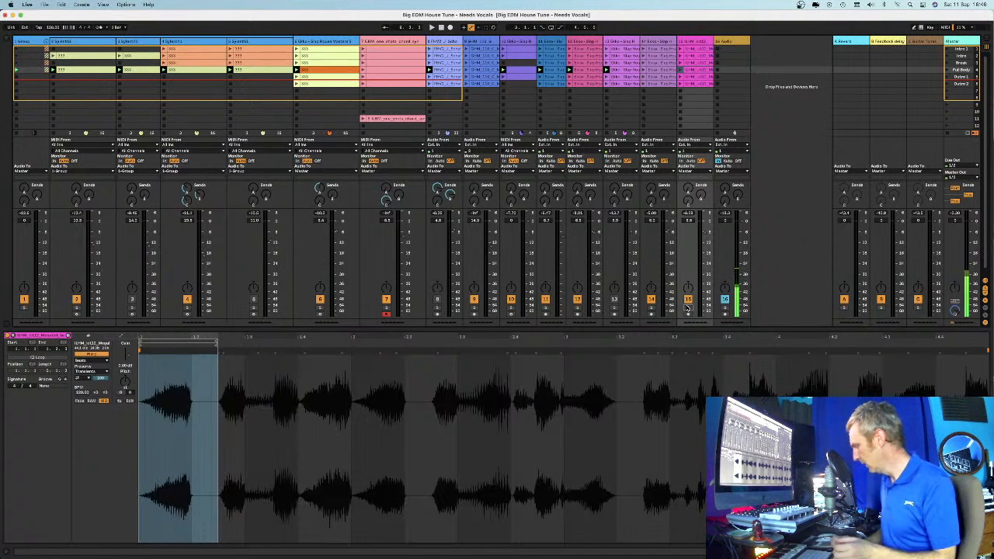
Show the browser, search the samples folder for "Voc" samples, and erase the search term
click(8, 42)
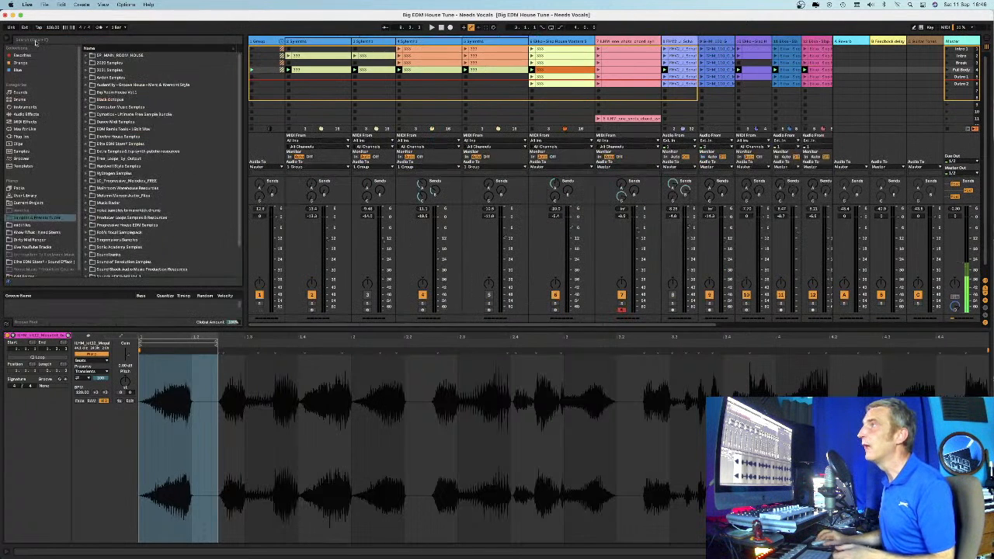
text(s Voc)
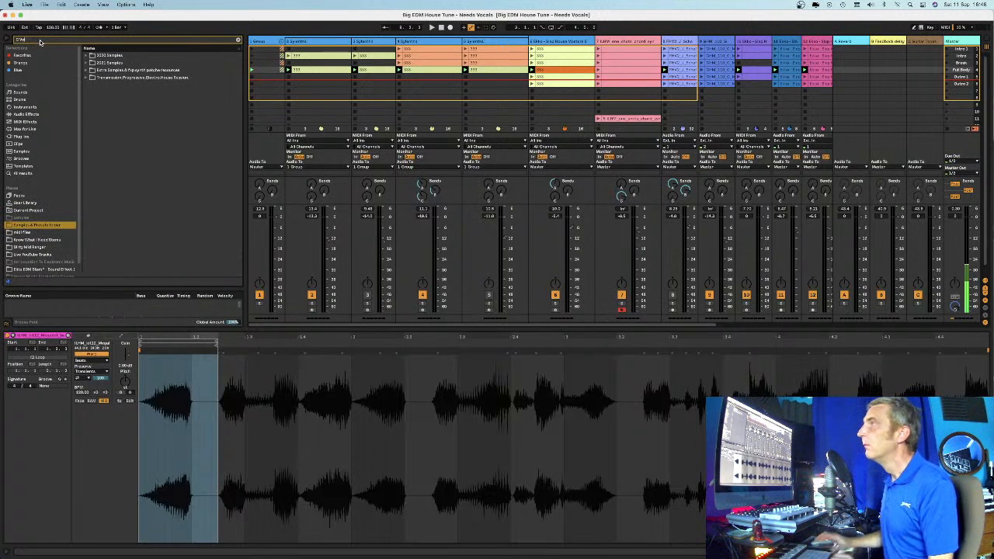
key(BackSpace)
key(BackSpace)
key(BackSpace)
key(BackSpace)
key(BackSpace)
Search the samples folder for "C bass" and erase the word "bass" from the search
text(C bass)
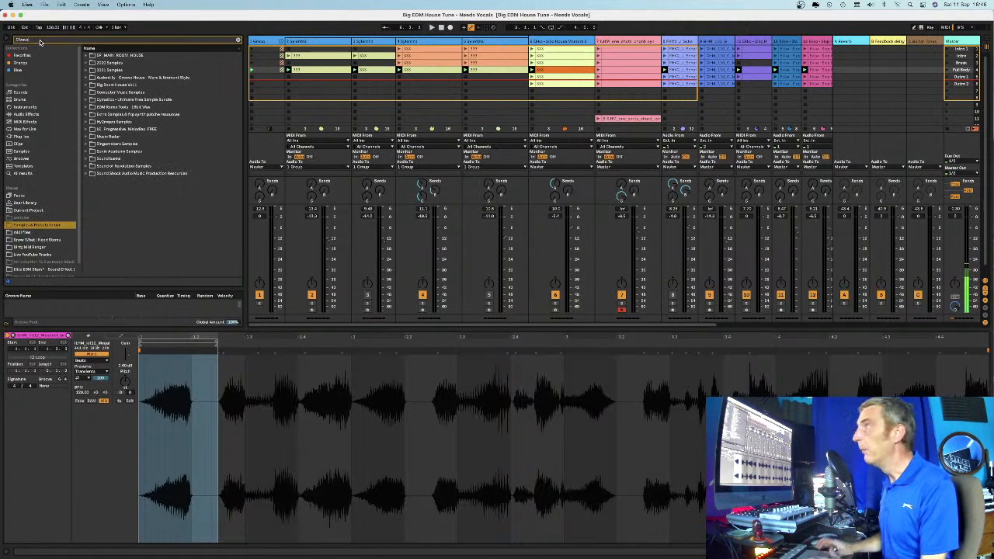
key(BackSpace)
key(BackSpace)
key(BackSpace)
key(BackSpace)
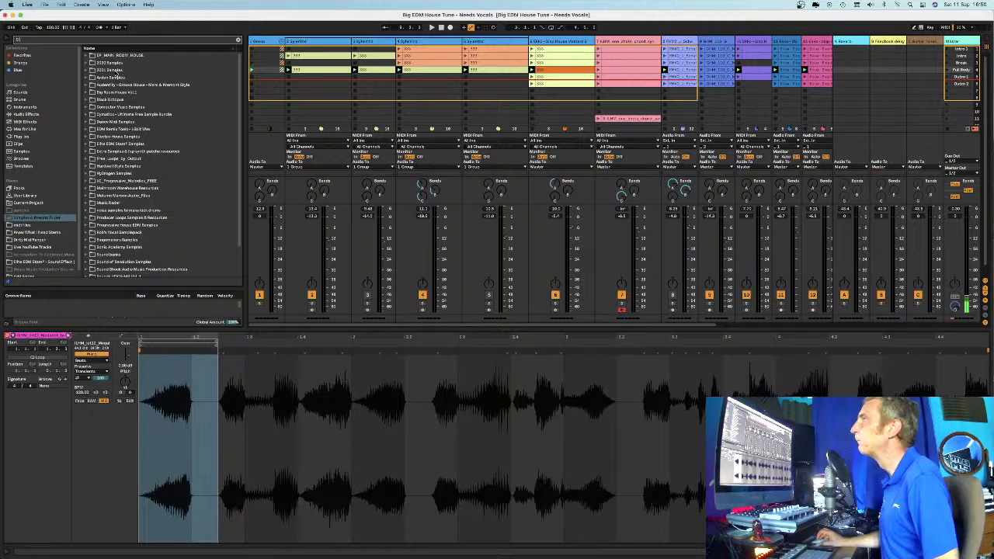
Minimise the Live window, switch to YouTube Studio in the browser and request the end of the live stream
click(15, 14)
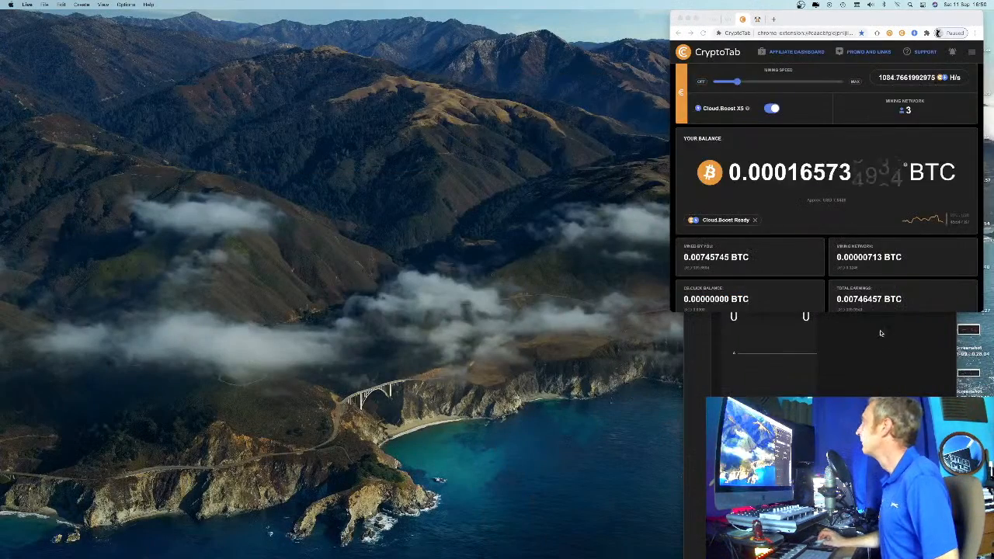
click(881, 323)
click(906, 137)
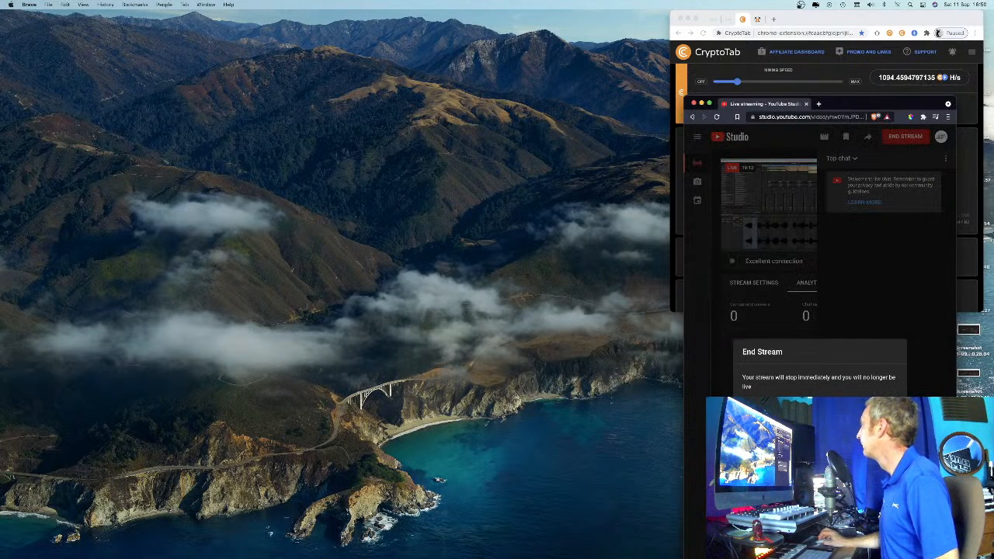